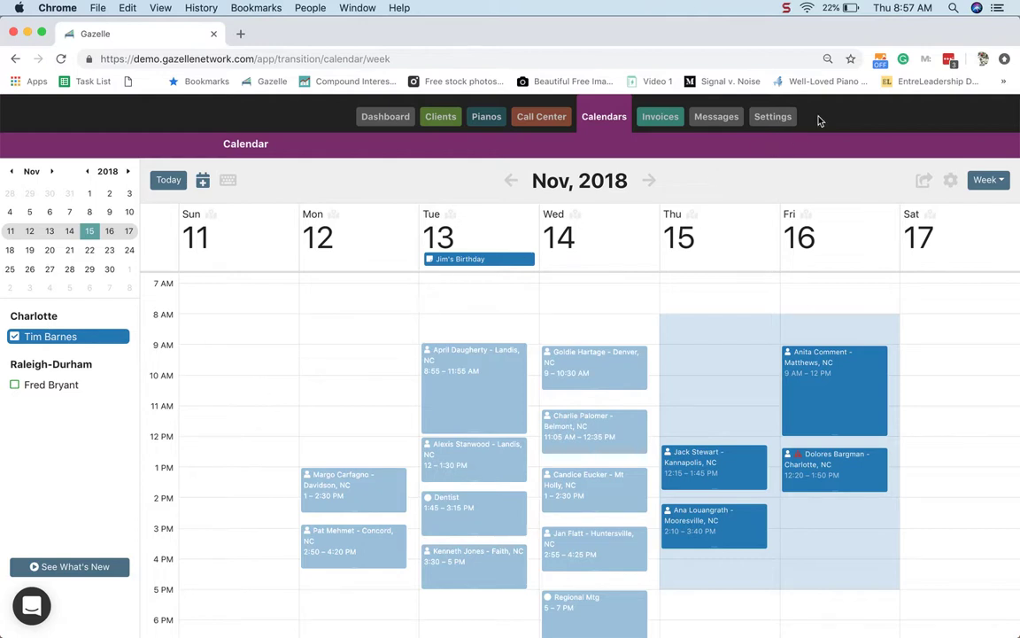
Open the account Settings page from the November 2018 calendar view.
click(781, 122)
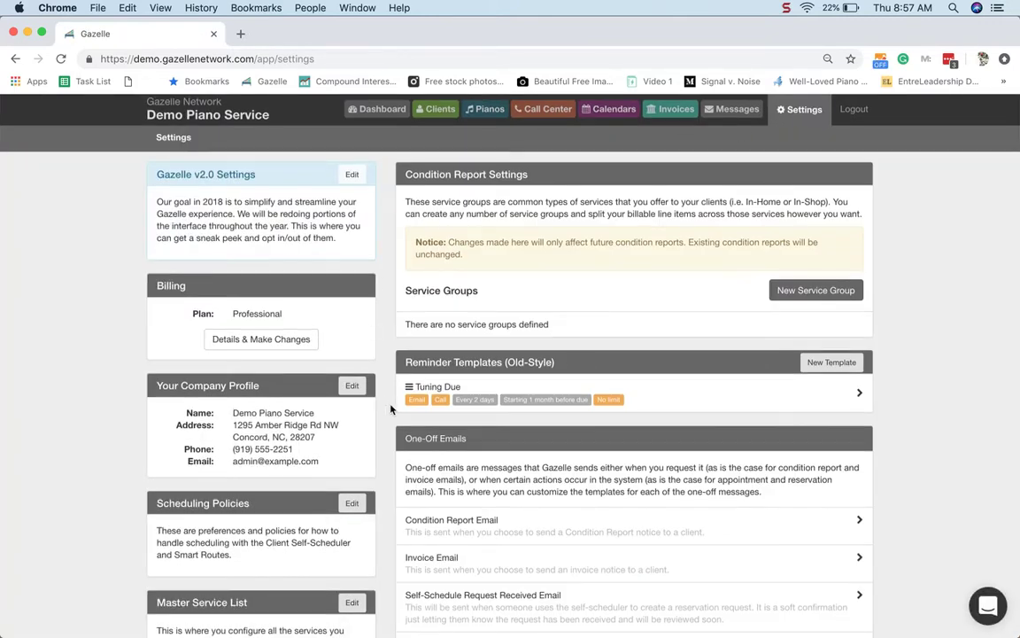
Scroll the Settings page down to the Scheduling Policies section.
scroll(390, 408, down, 3)
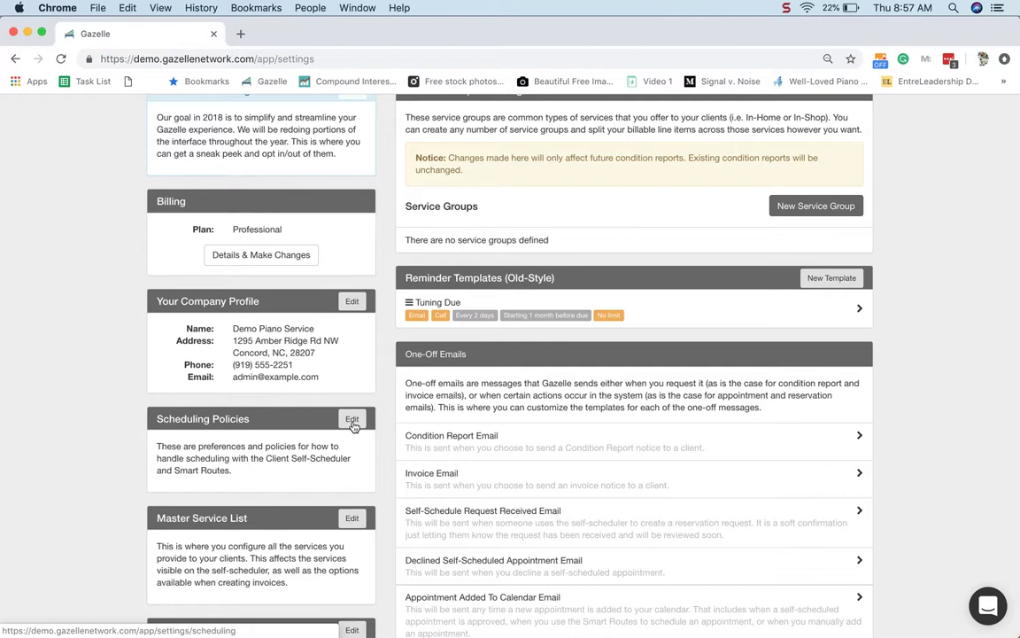
Open the Scheduling Policies settings to show Concord's Default availability rule set.
click(353, 420)
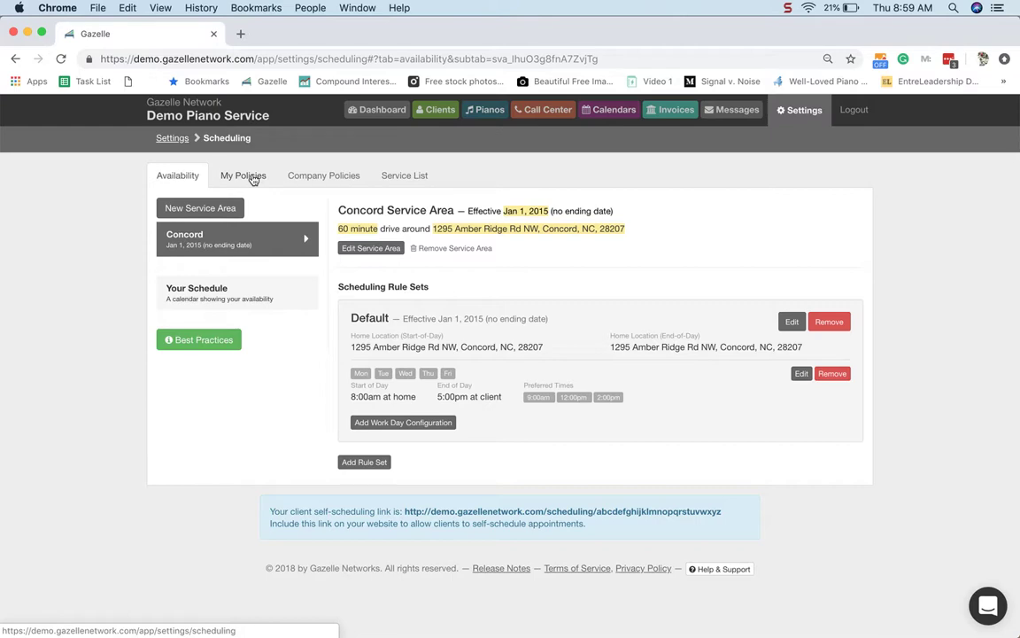
Review My Policies: 90-day long-term limit, 72-hour short-term limit, 10-minute buffer.
click(254, 179)
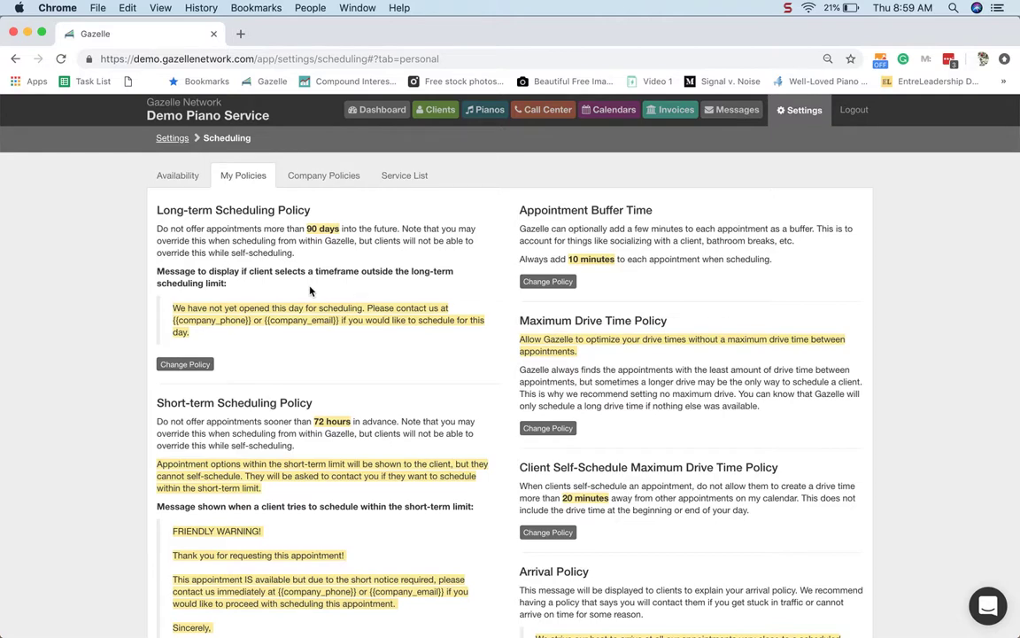
scroll(310, 290, down, 2)
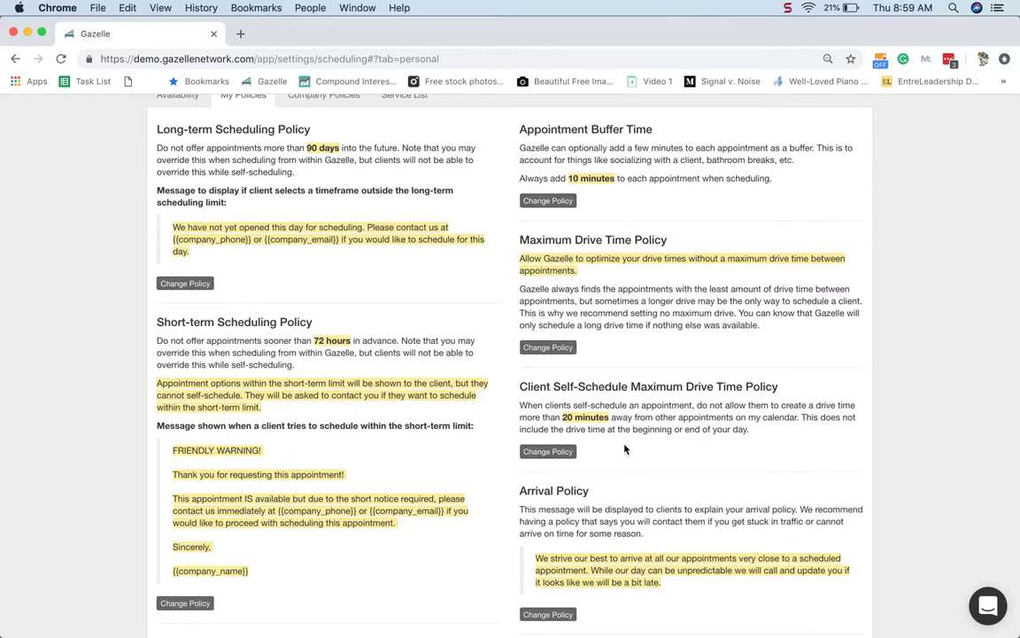
scroll(501, 419, down, 5)
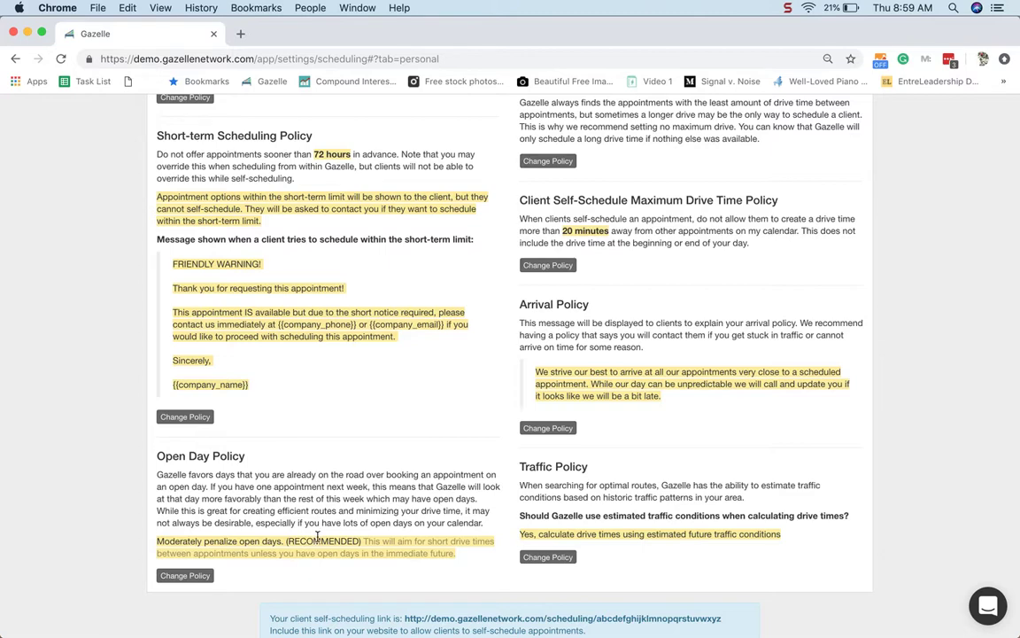
scroll(317, 535, up, 5)
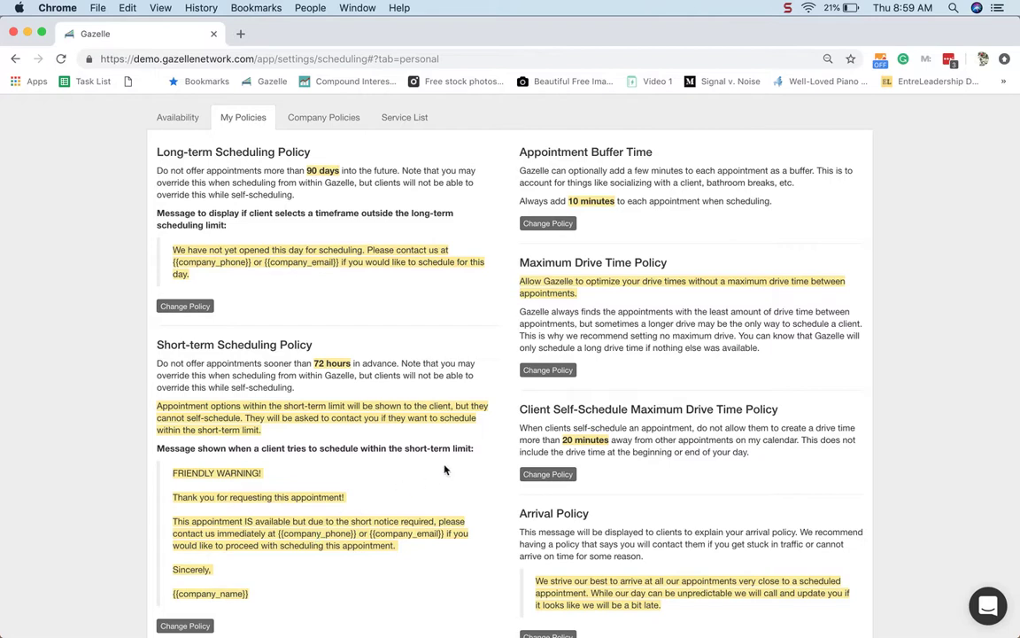
scroll(445, 469, down, 4)
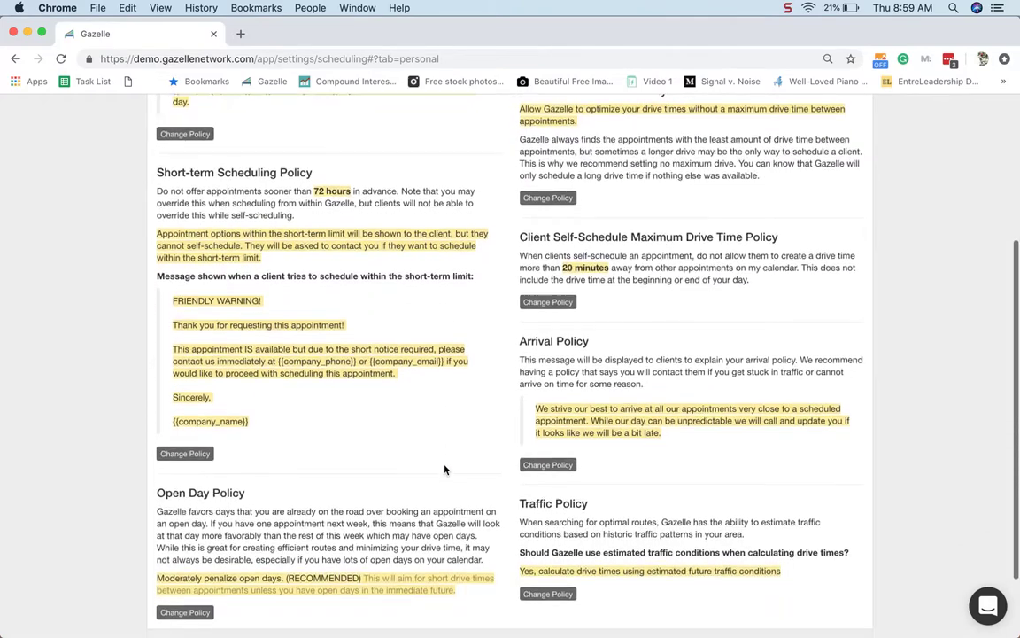
scroll(444, 469, up, 2)
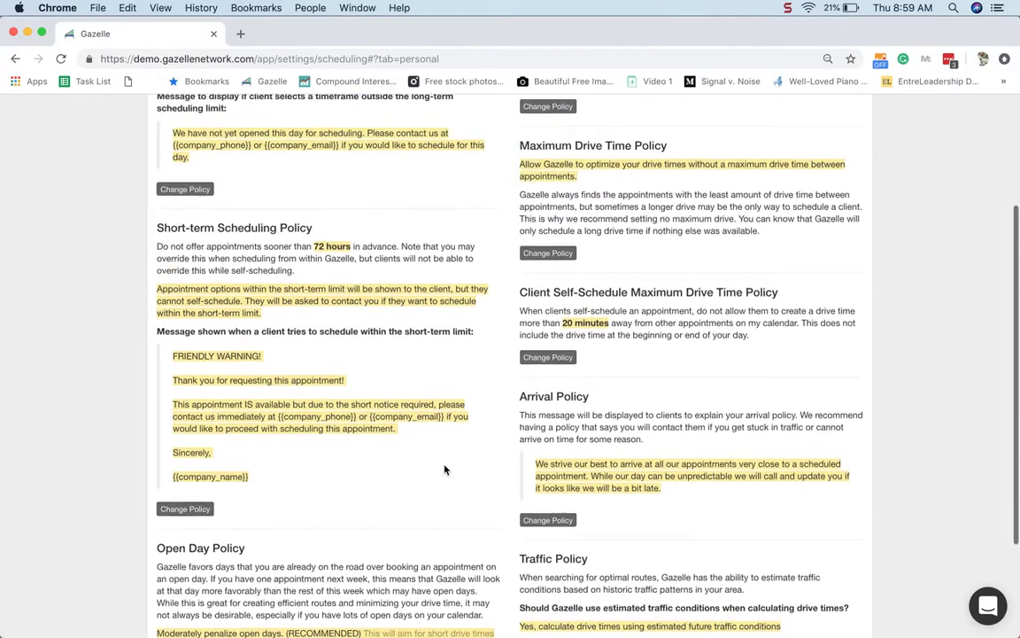
scroll(445, 469, up, 4)
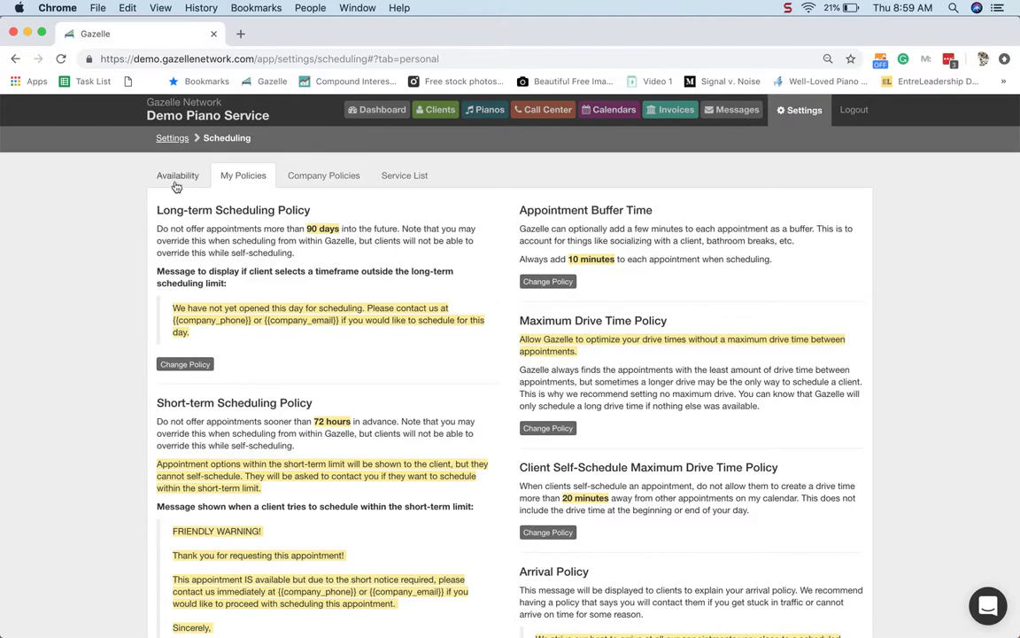
Return to Availability showing Concord's 60-minute radius and Mon–Fri 8:00am–5:00pm workday.
click(176, 182)
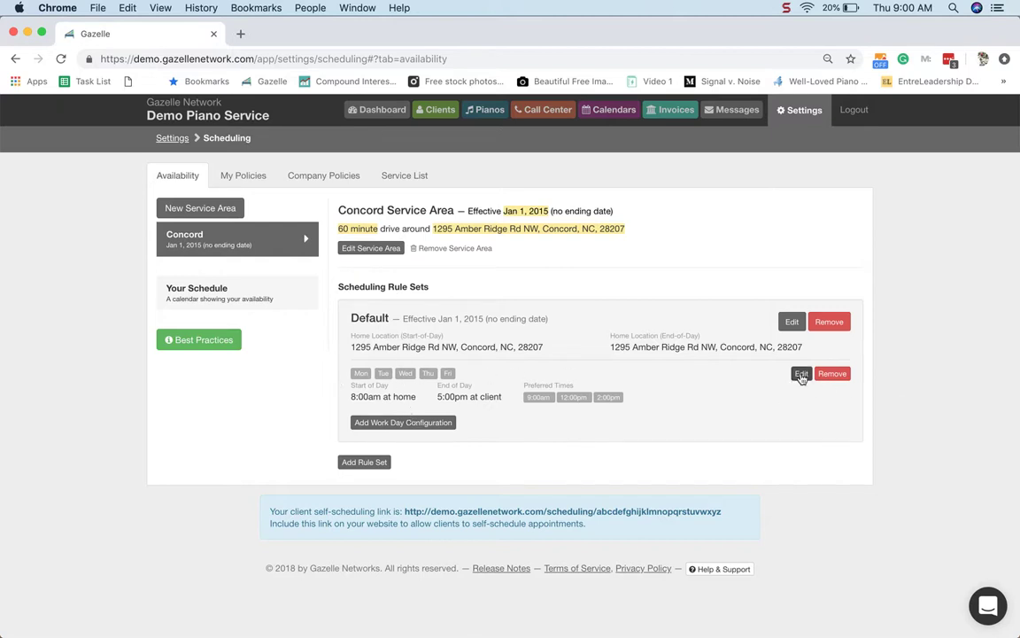
click(800, 374)
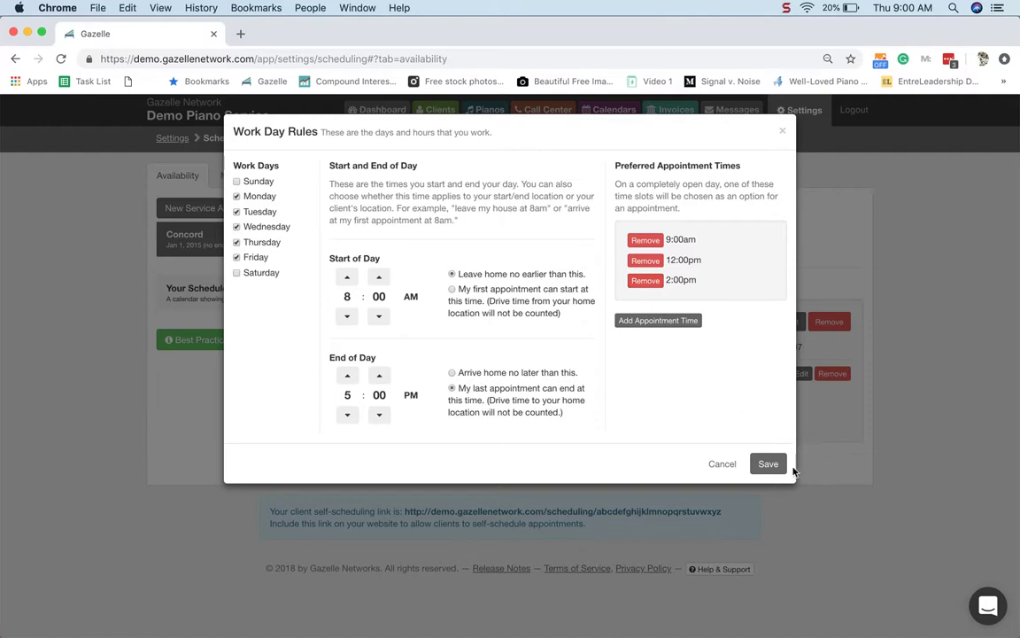
click(767, 464)
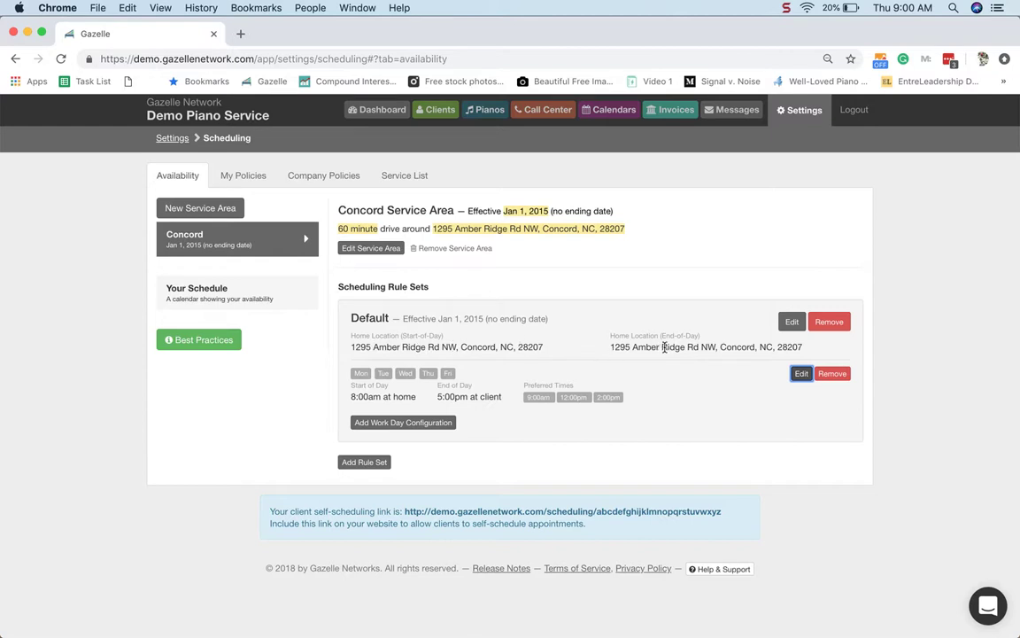
click(792, 324)
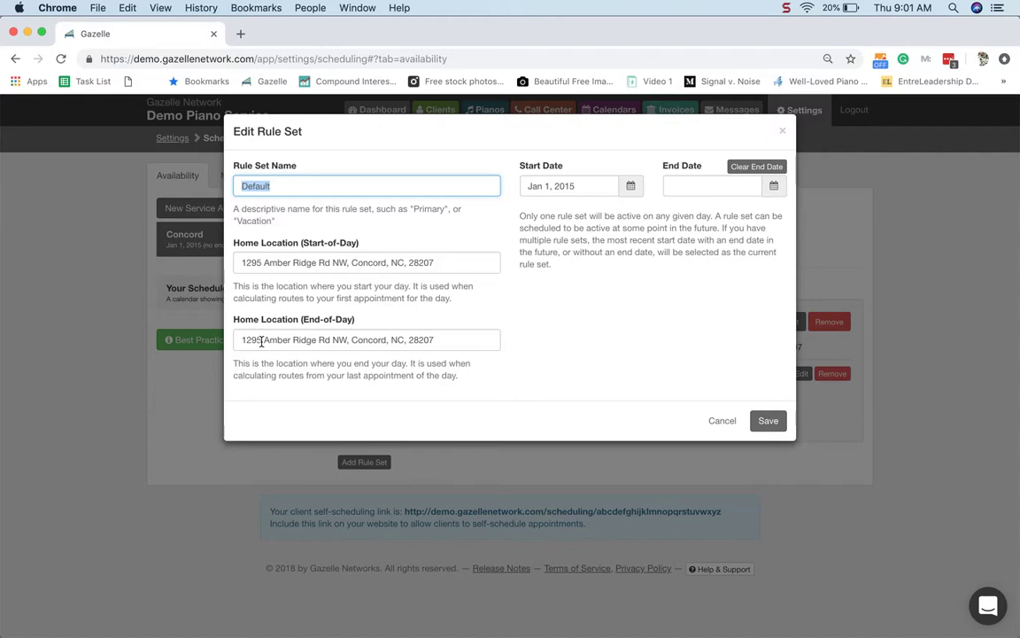
click(769, 421)
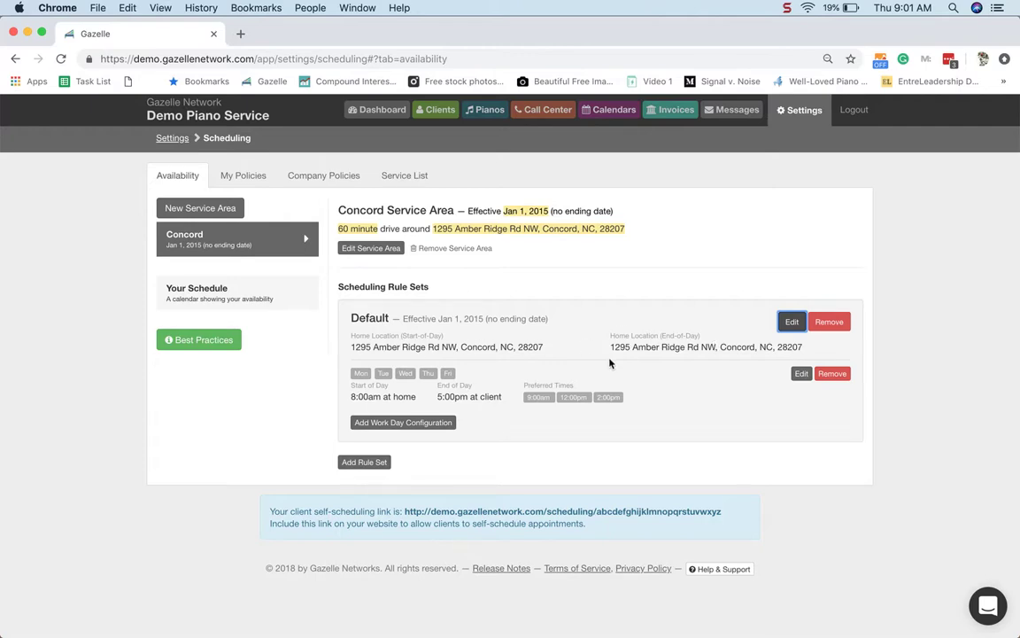
click(236, 176)
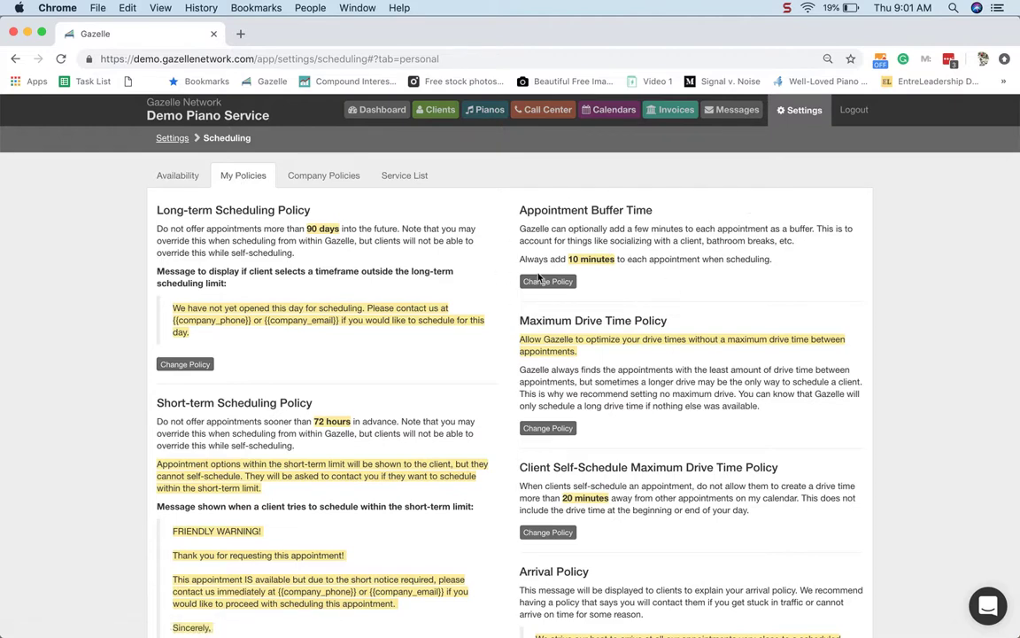
scroll(537, 277, down, 2)
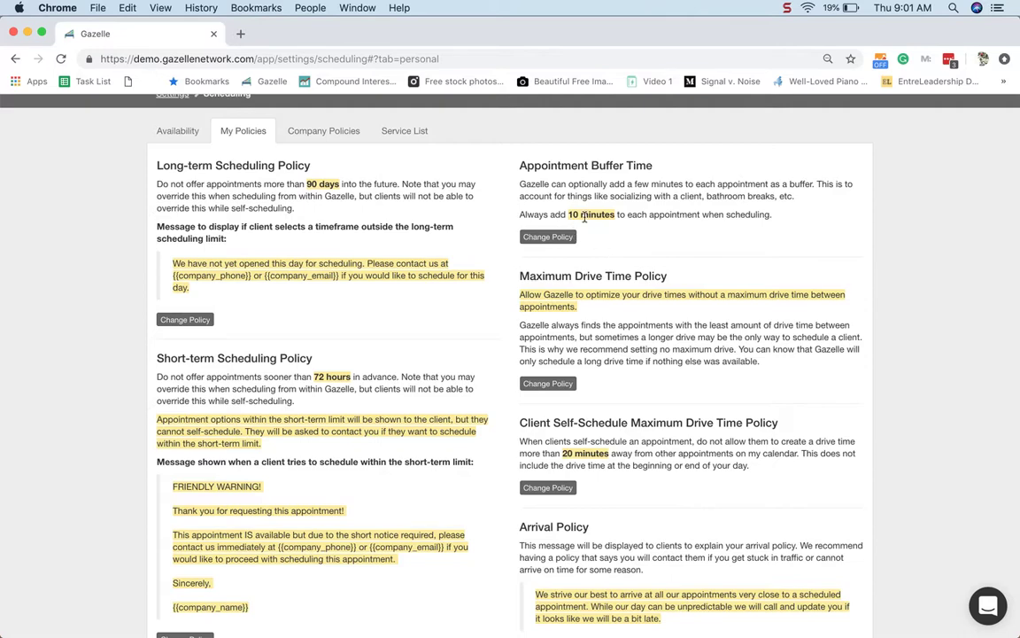
scroll(584, 217, down, 5)
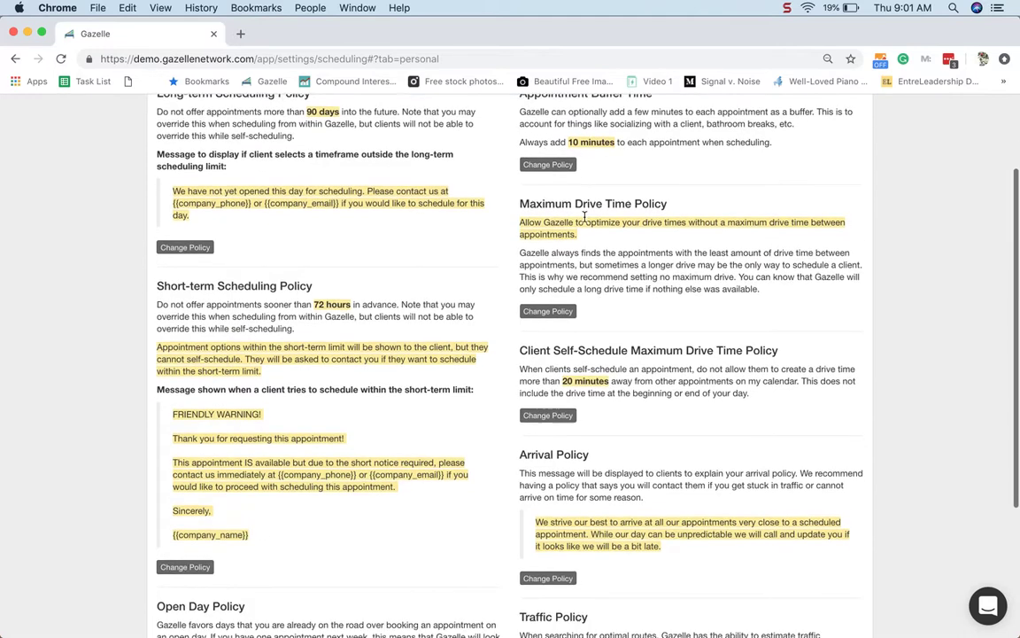
scroll(584, 221, up, 3)
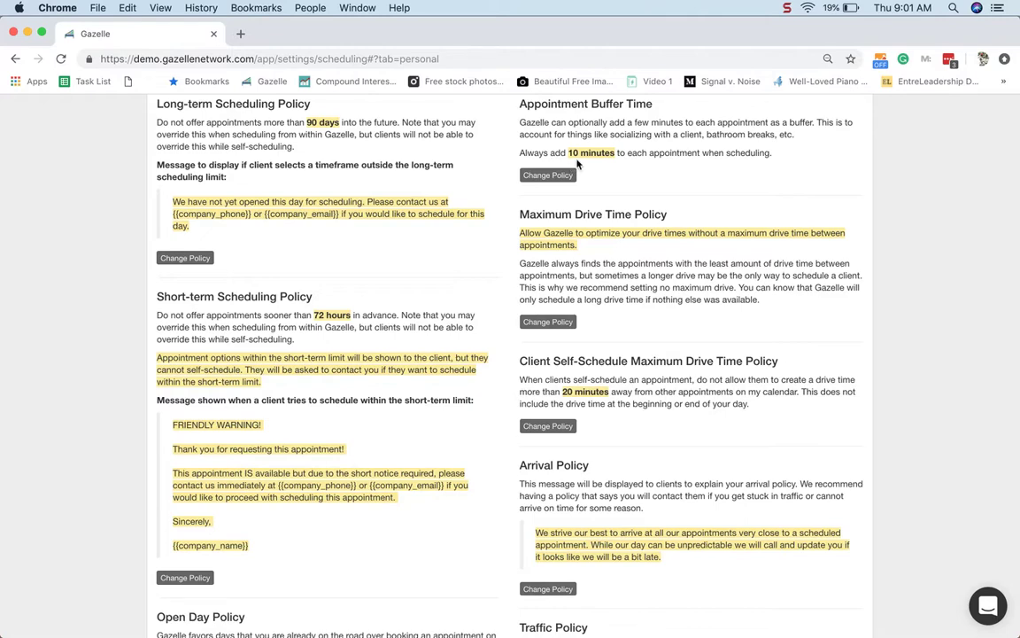
scroll(596, 173, down, 3)
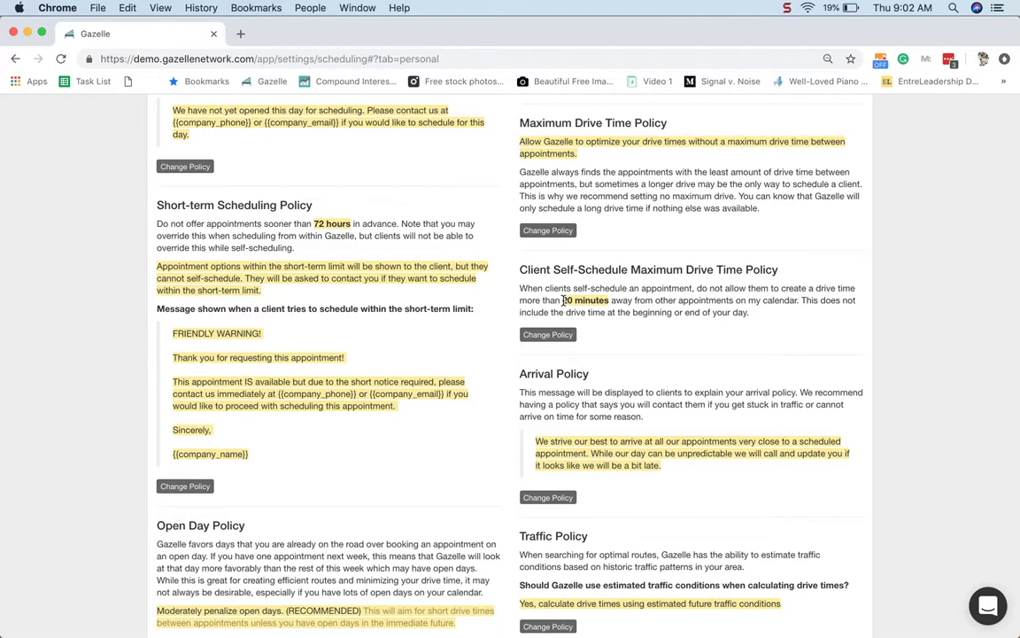
drag(562, 300, 618, 300)
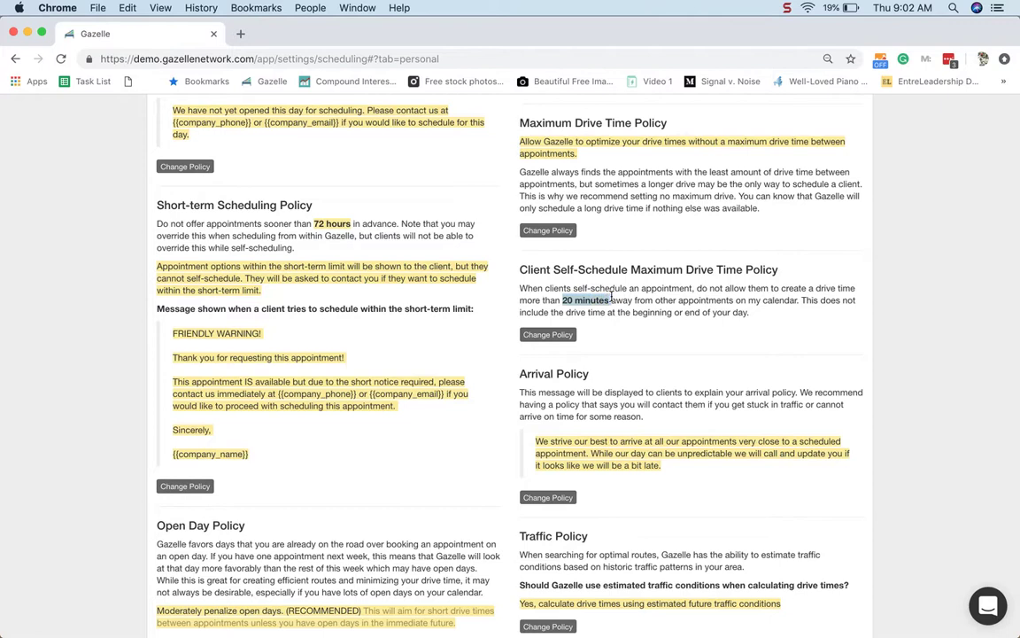
click(624, 302)
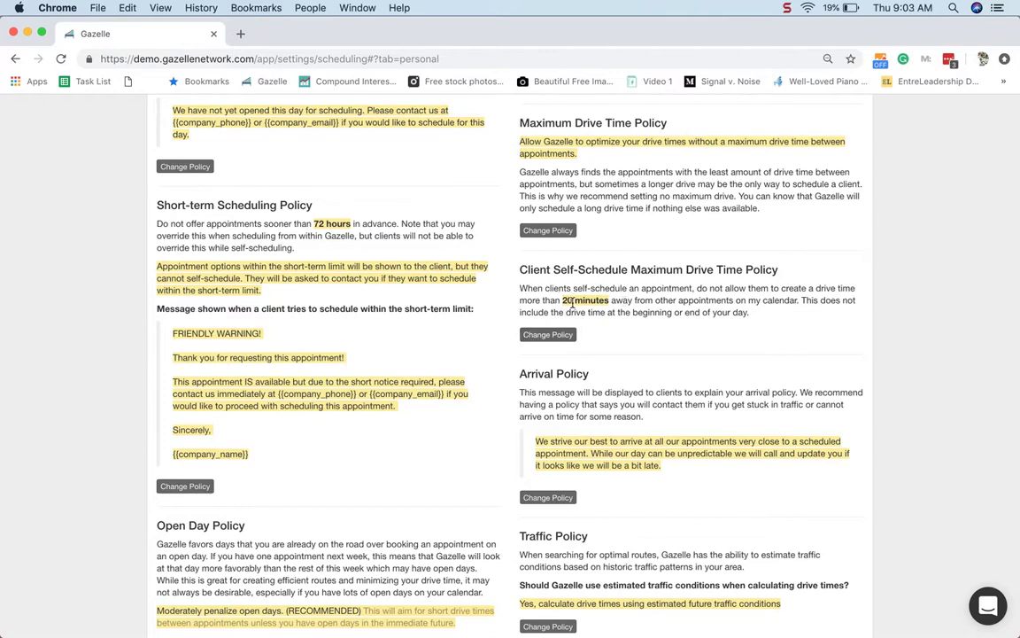
scroll(572, 302, down, 3)
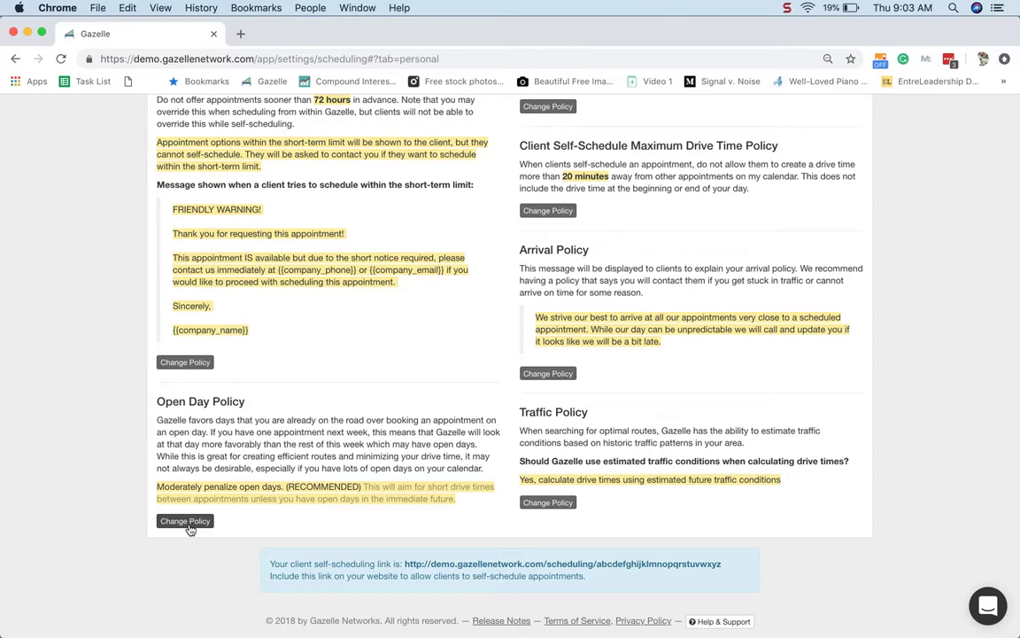
Keep the Open Day Policy at 'Moderately penalize open days' and save it.
click(187, 526)
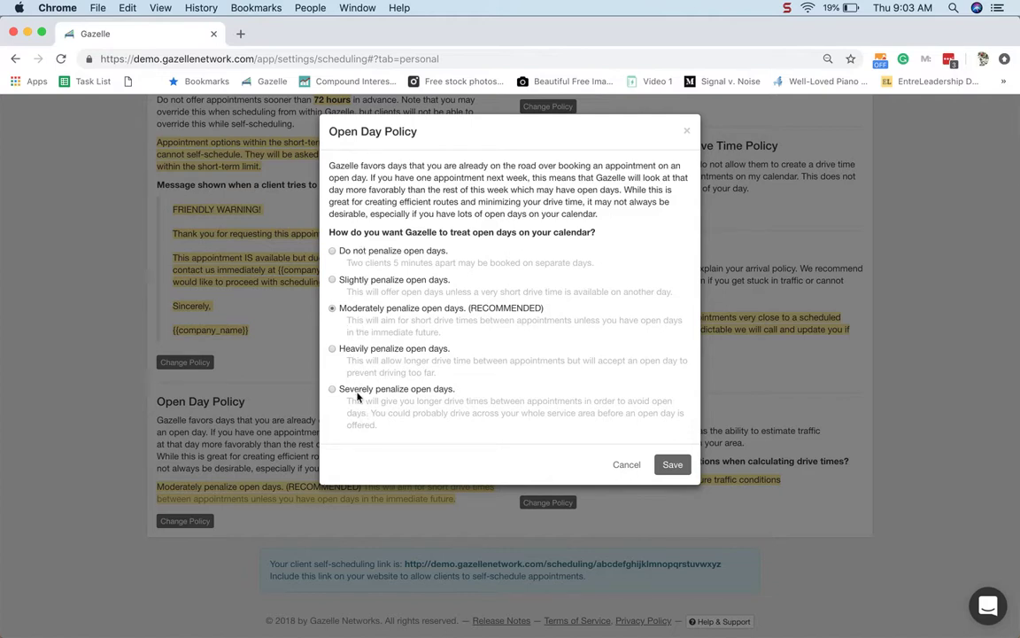
click(672, 465)
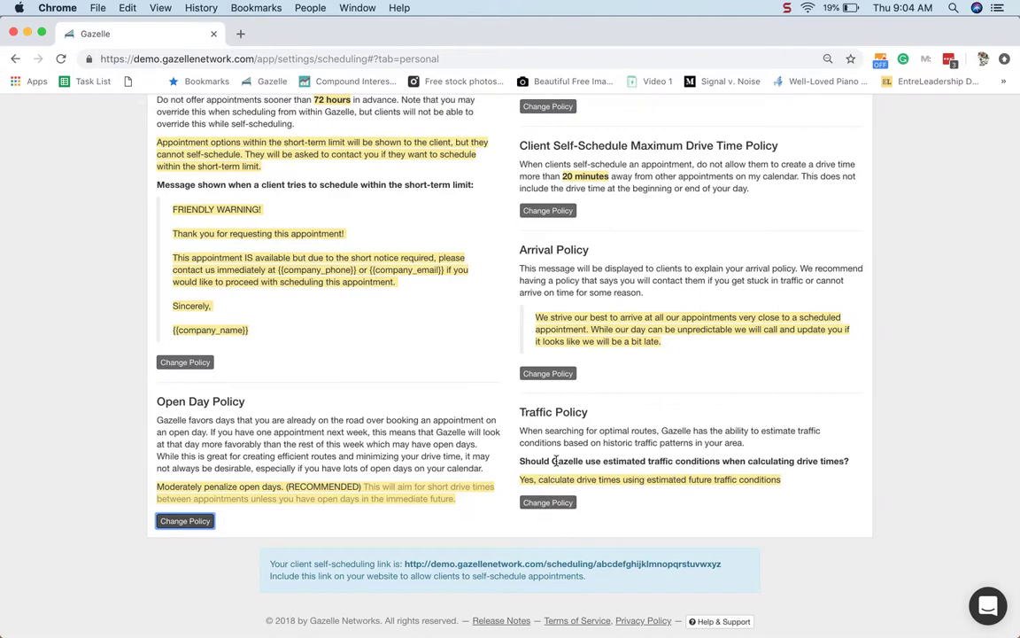
scroll(561, 425, up, 3)
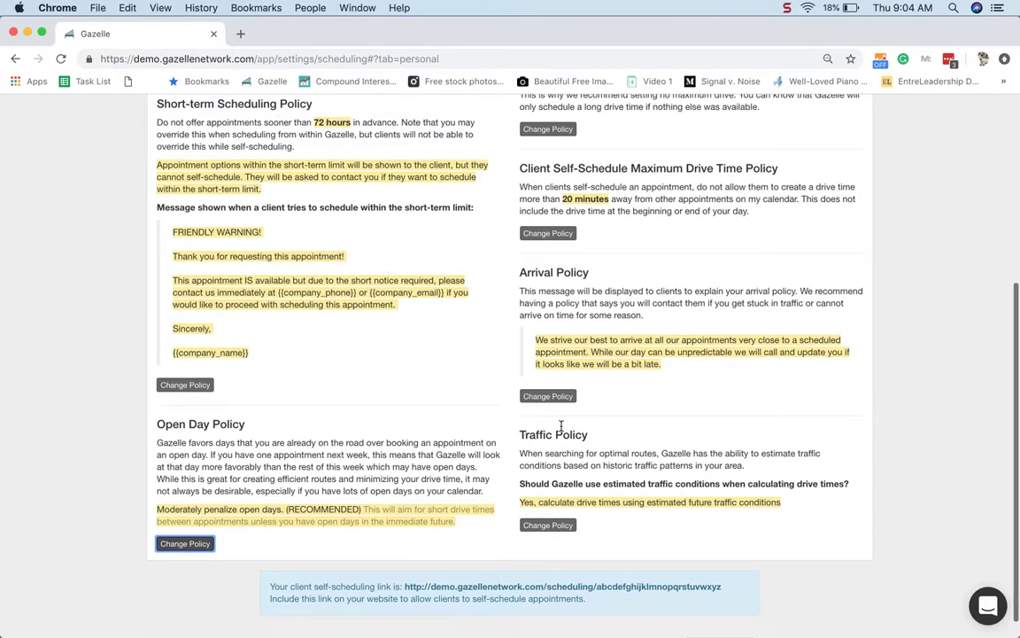
scroll(560, 426, up, 1)
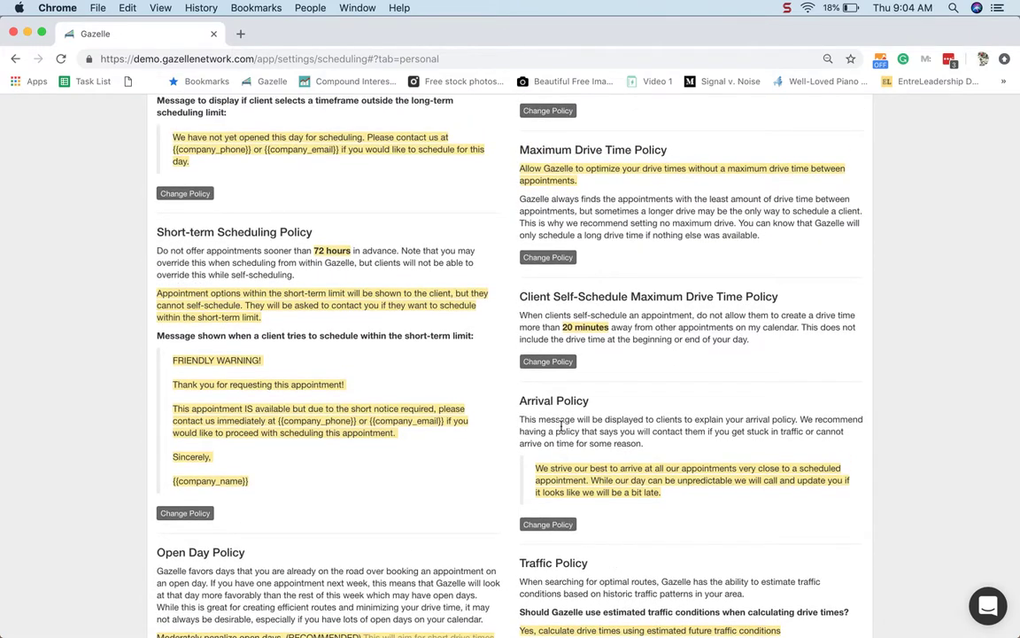
scroll(561, 426, down, 3)
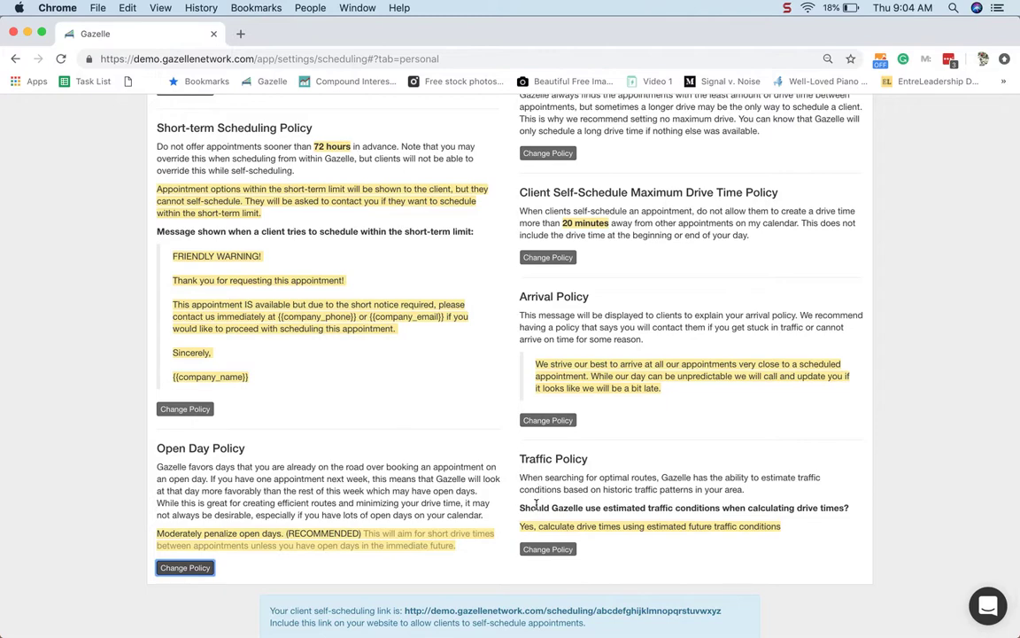
scroll(535, 504, up, 7)
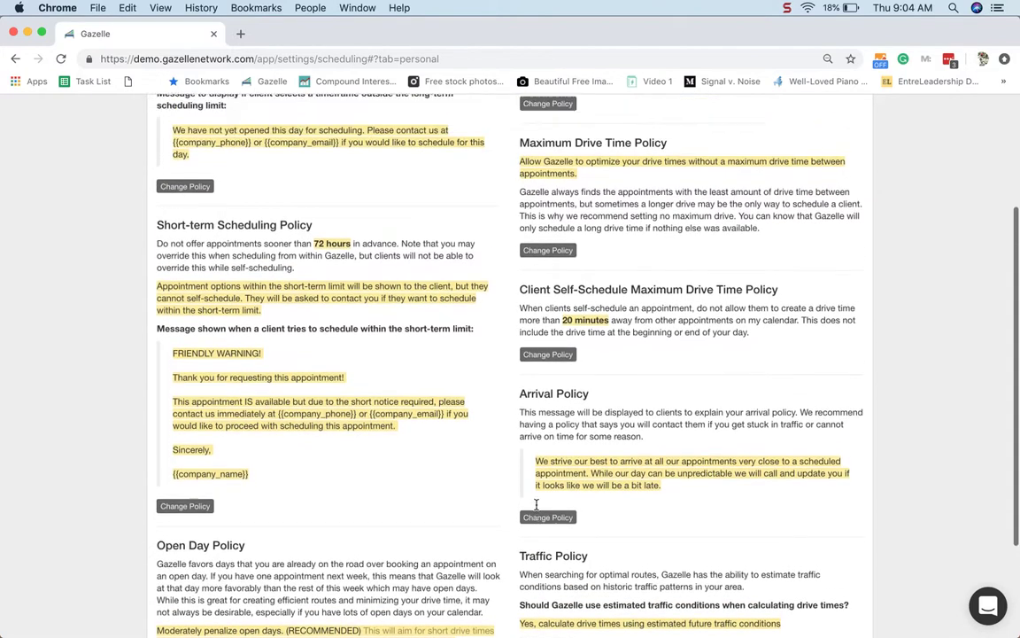
scroll(535, 504, up, 2)
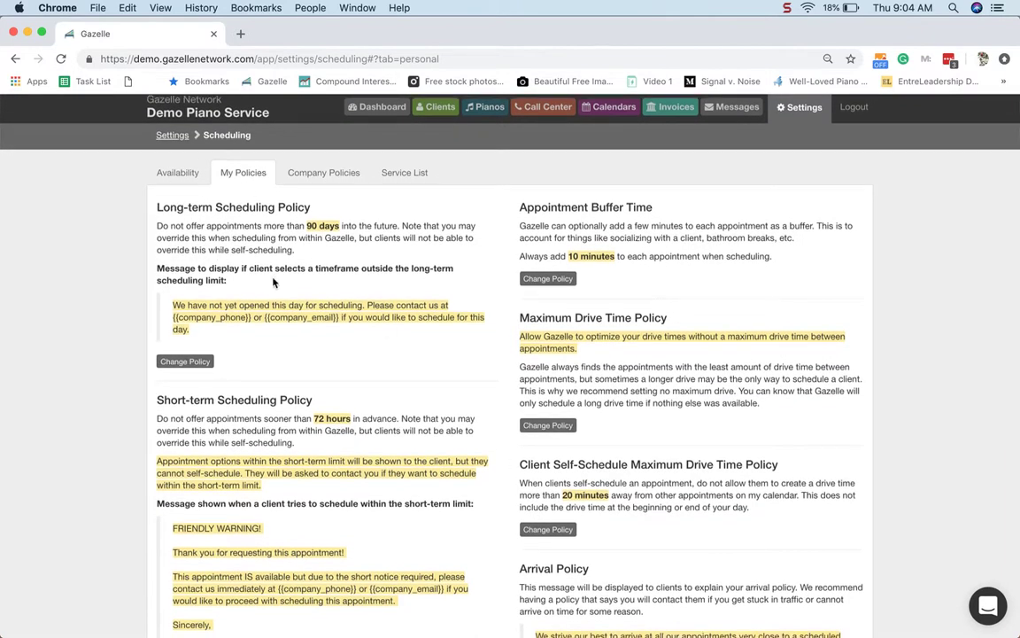
scroll(224, 345, down, 3)
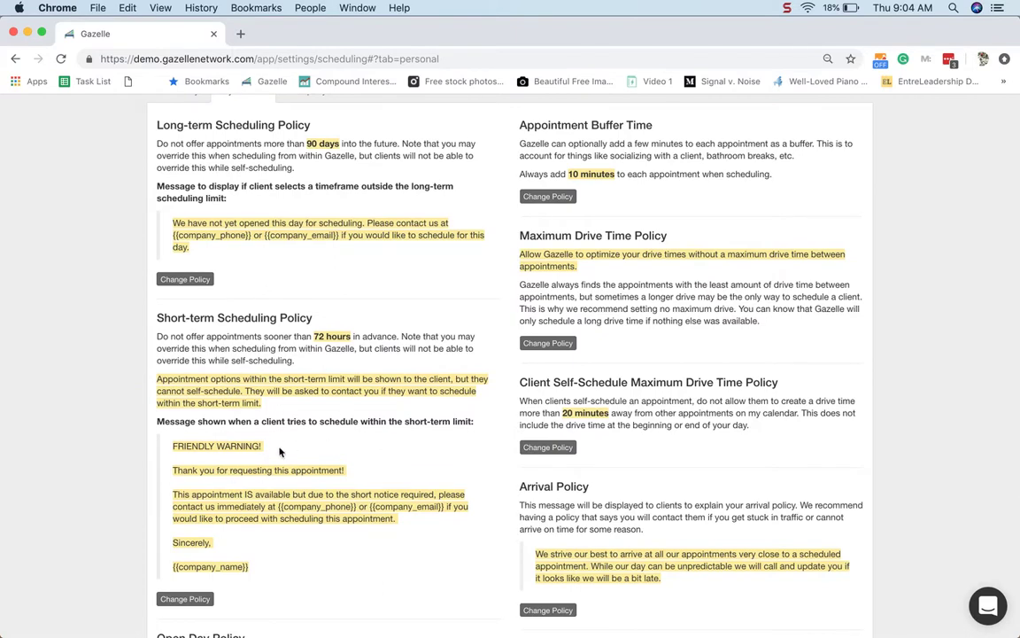
scroll(266, 445, down, 3)
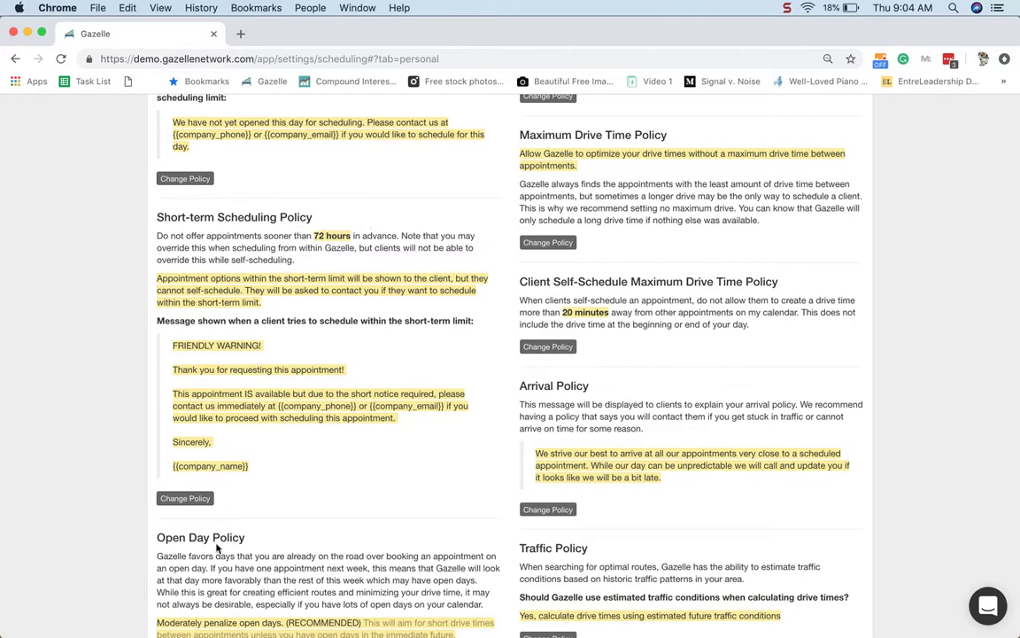
In the Short-term Scheduling Policy, keep short-term options shown but requiring clients to call.
click(183, 499)
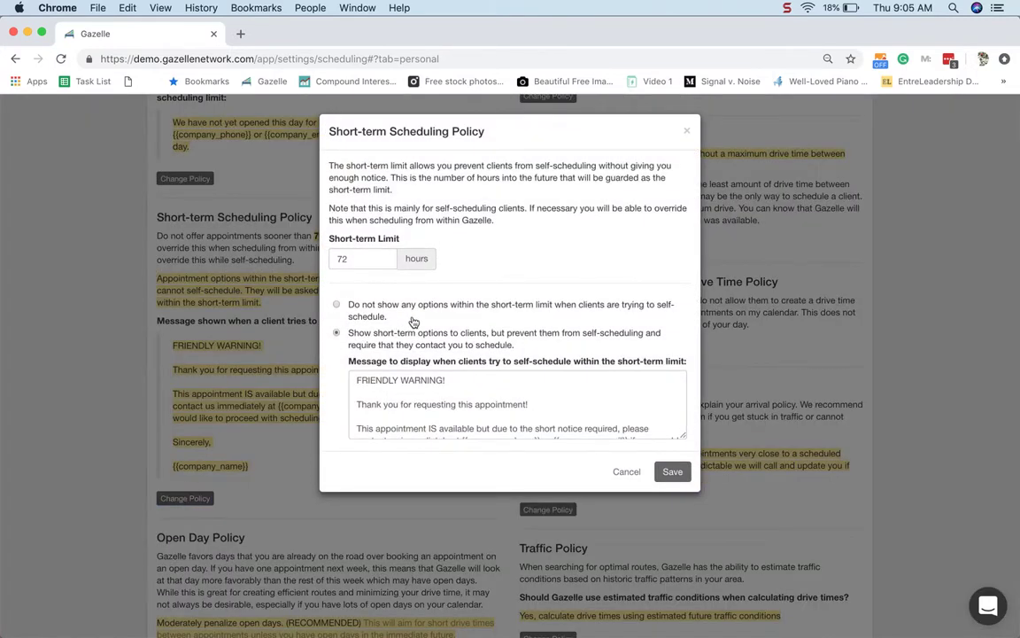
click(365, 312)
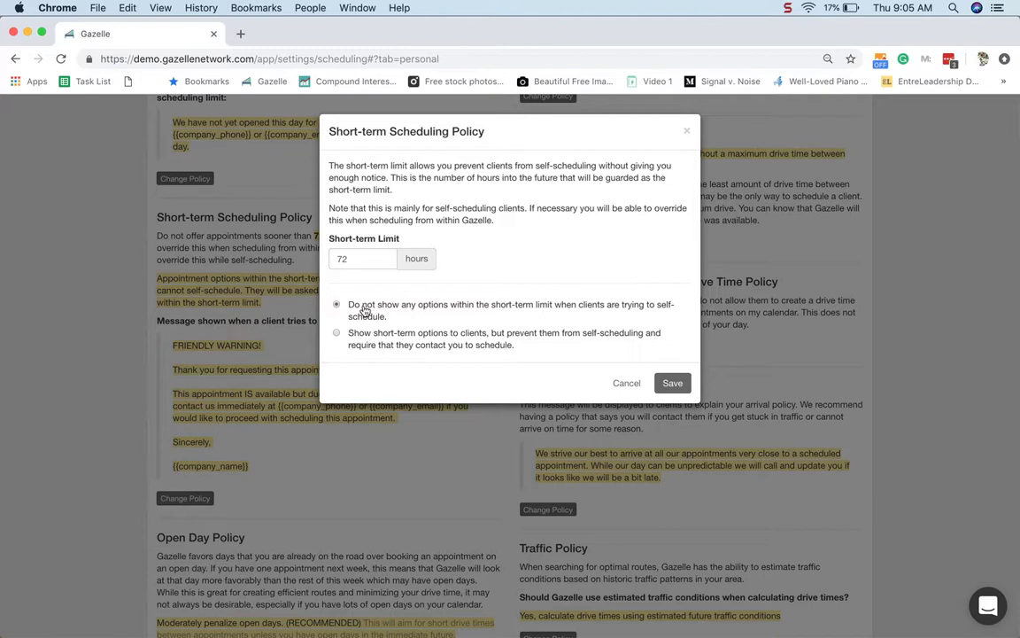
click(360, 338)
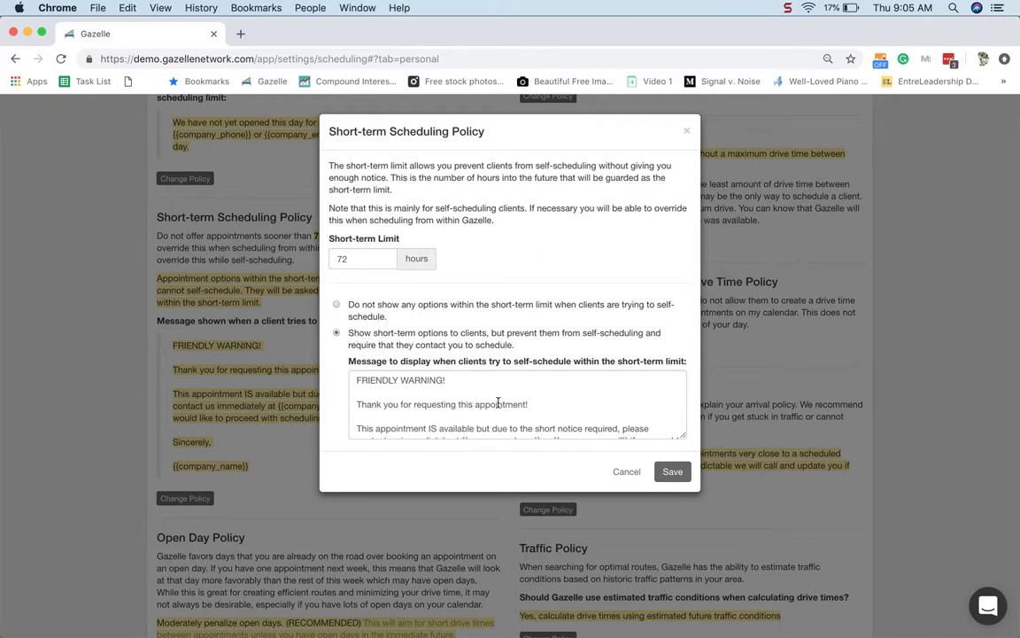
Save the short-term policy and bring up the Long-term Scheduling Policy's 90-day limit.
click(674, 473)
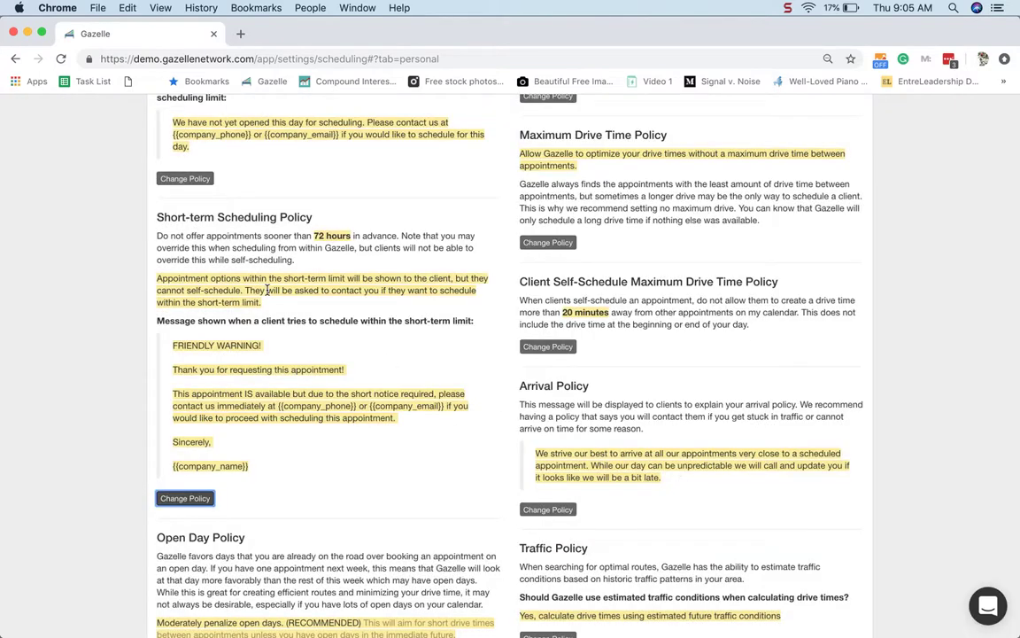
scroll(267, 290, up, 3)
scroll(267, 290, up, 2)
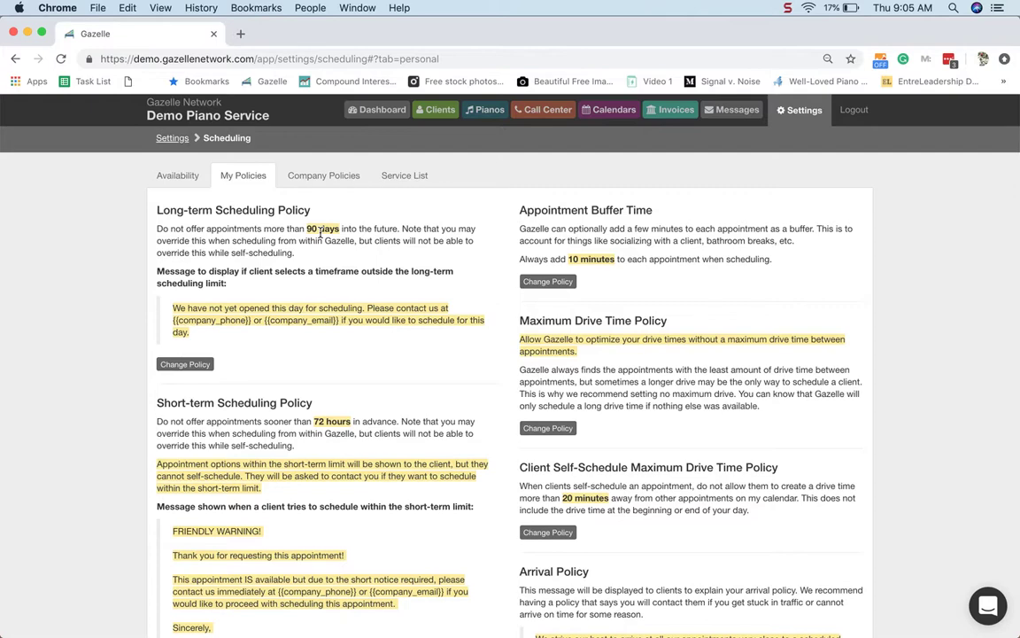
click(189, 364)
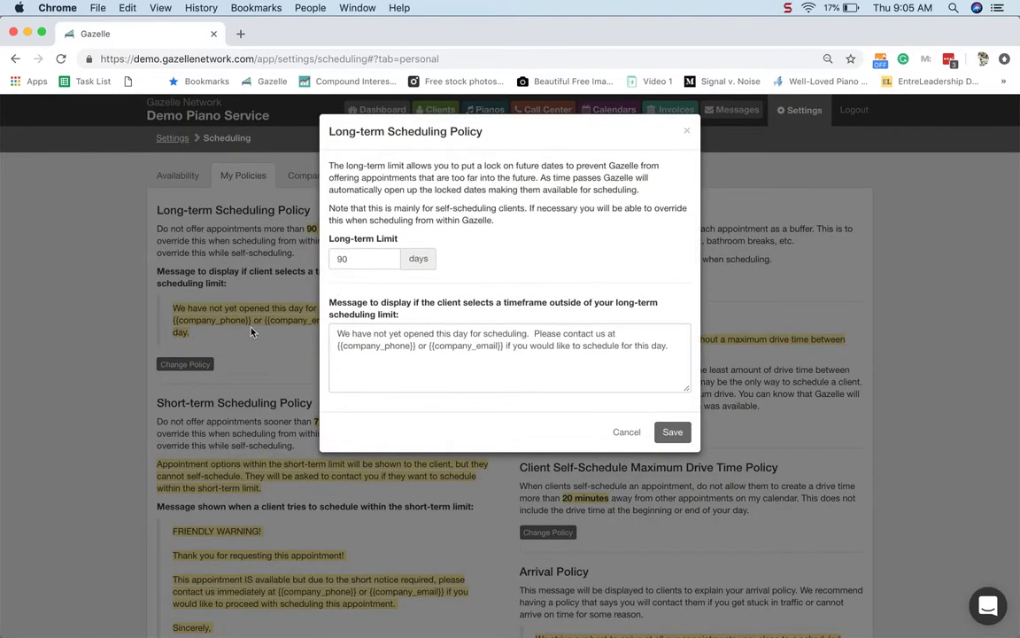
Change the long-term scheduling limit from 90 to 380 days and save.
click(376, 258)
key(BackSpace)
key(BackSpace)
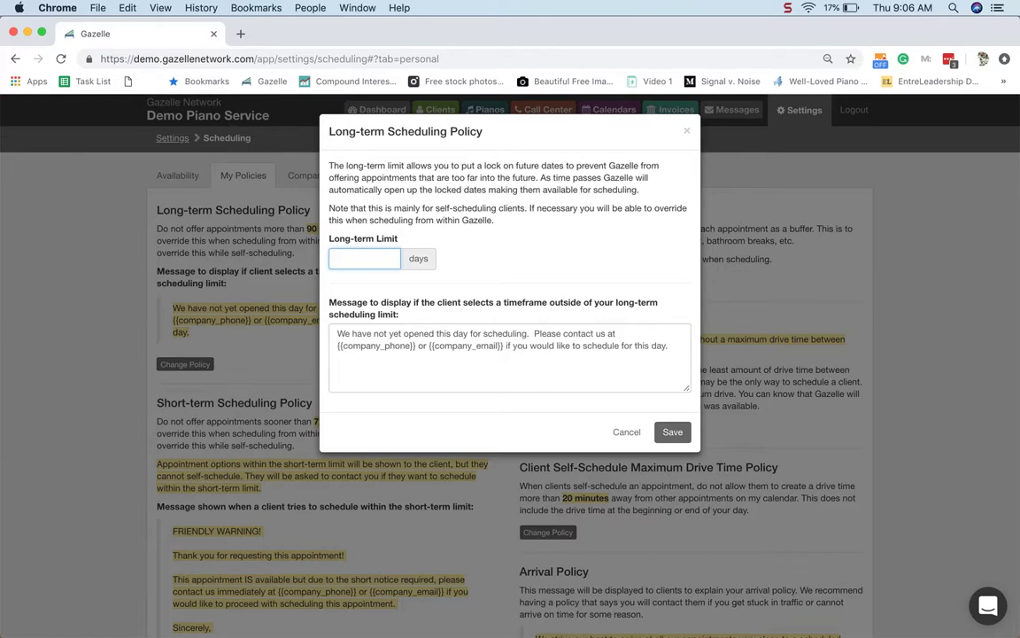
text(380)
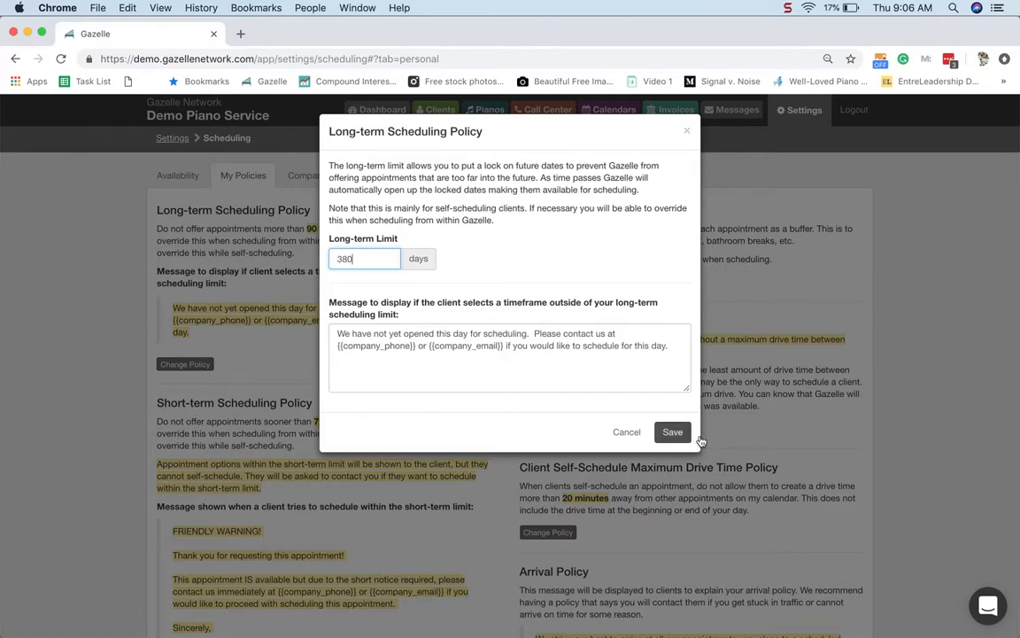
click(673, 433)
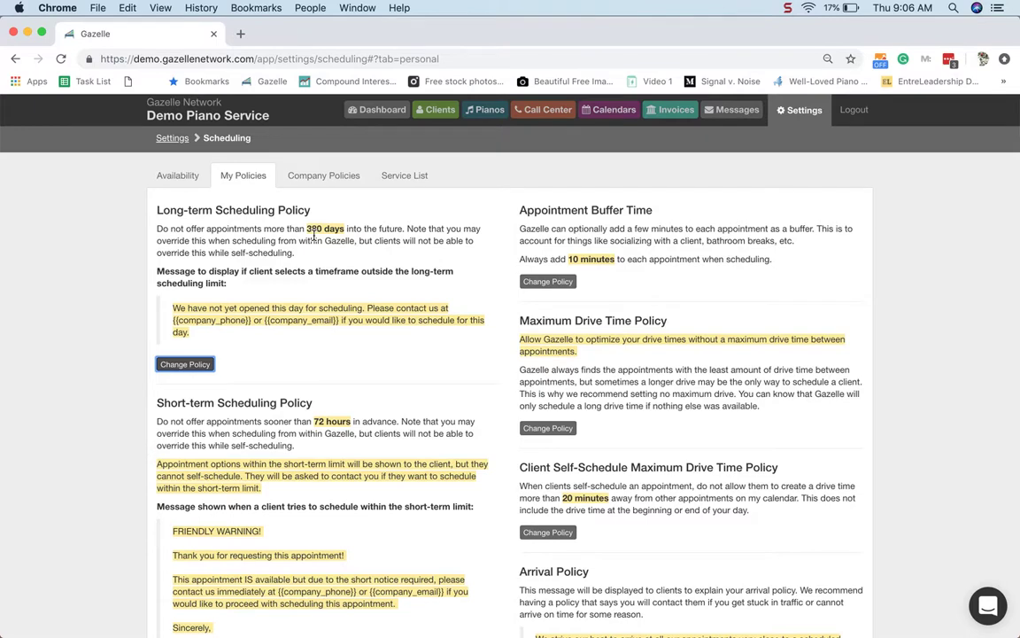
Under Company Policies, allow out-of-area clients within a 10-minute radius and save.
click(336, 180)
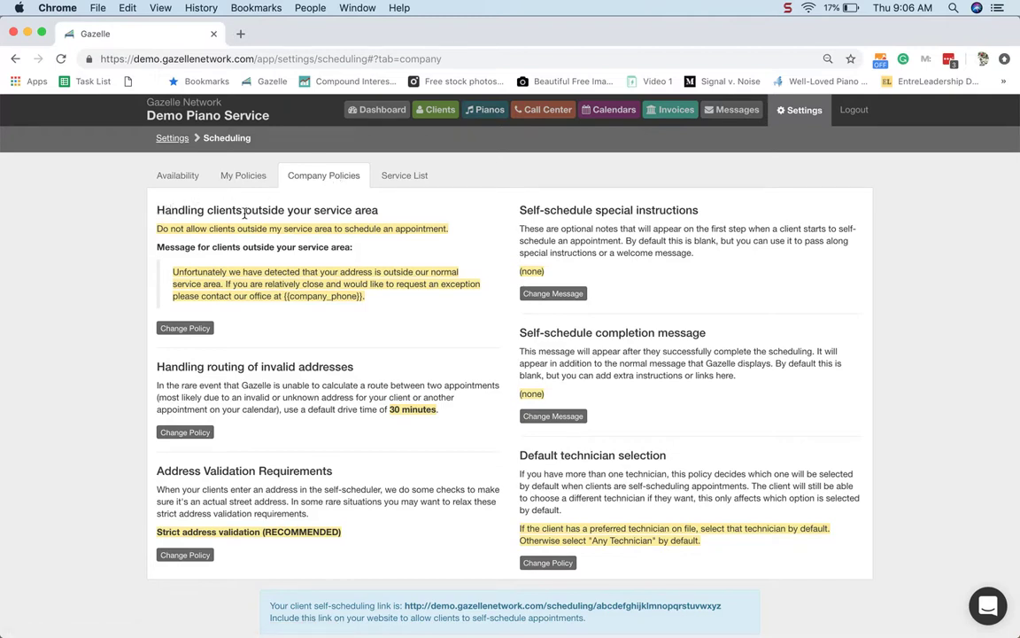
click(185, 328)
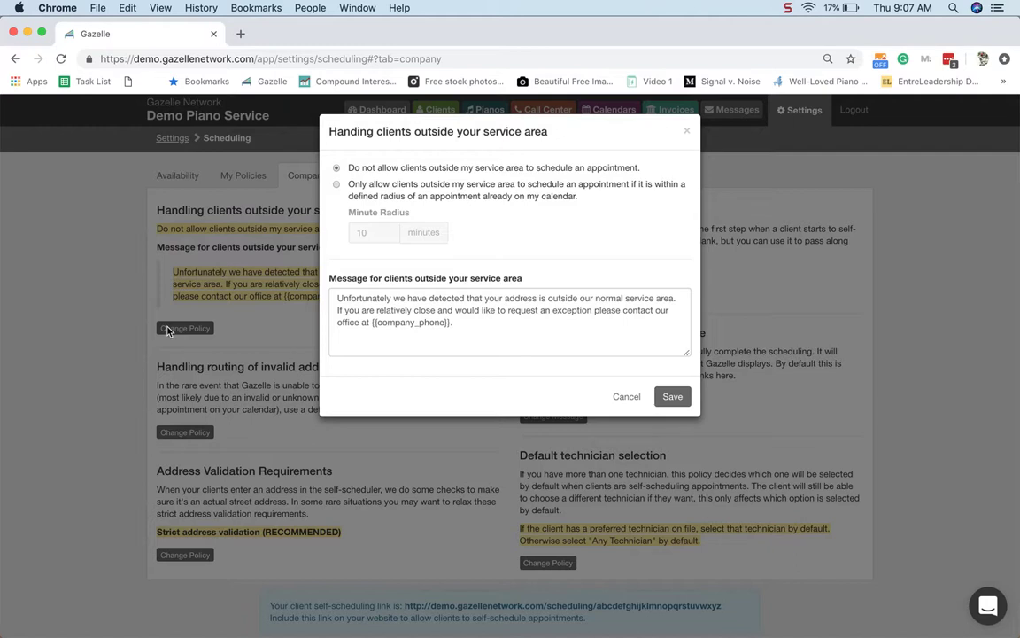
click(337, 186)
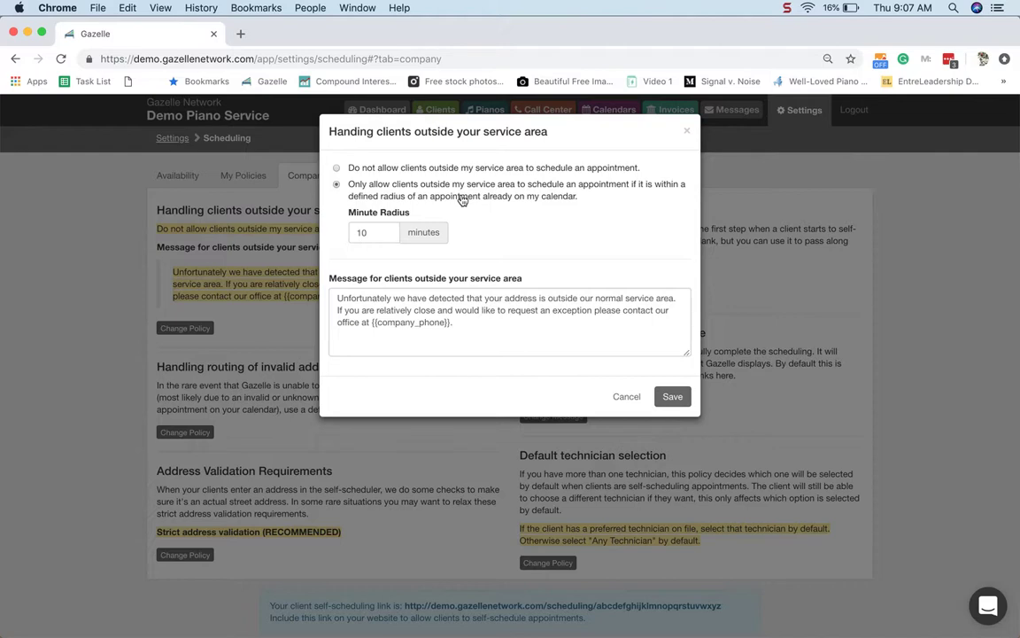
click(674, 397)
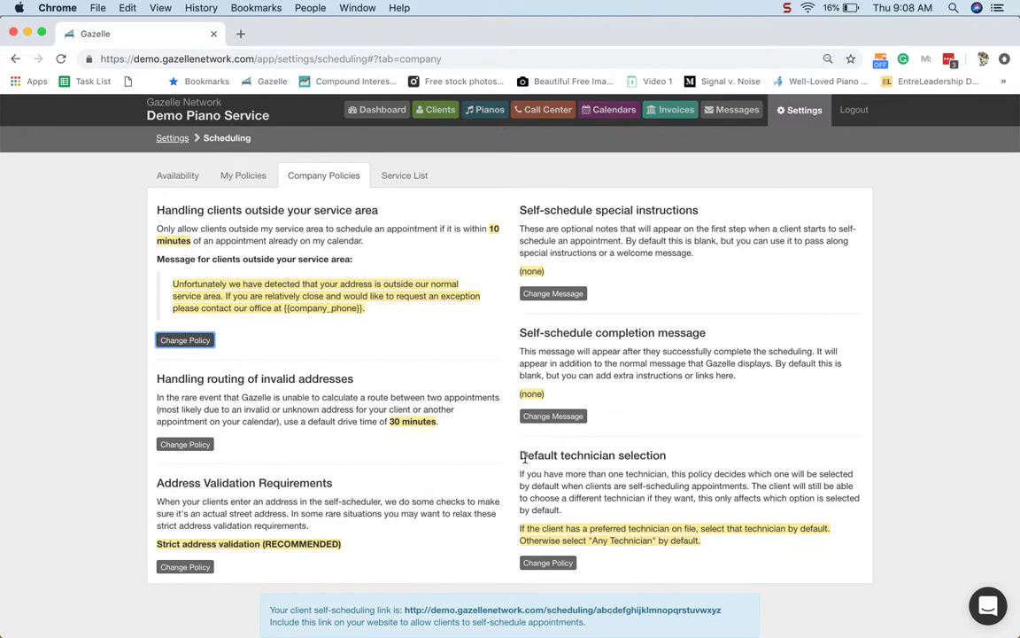
Highlight the Default technician selection heading for emphasis.
drag(525, 455, 666, 455)
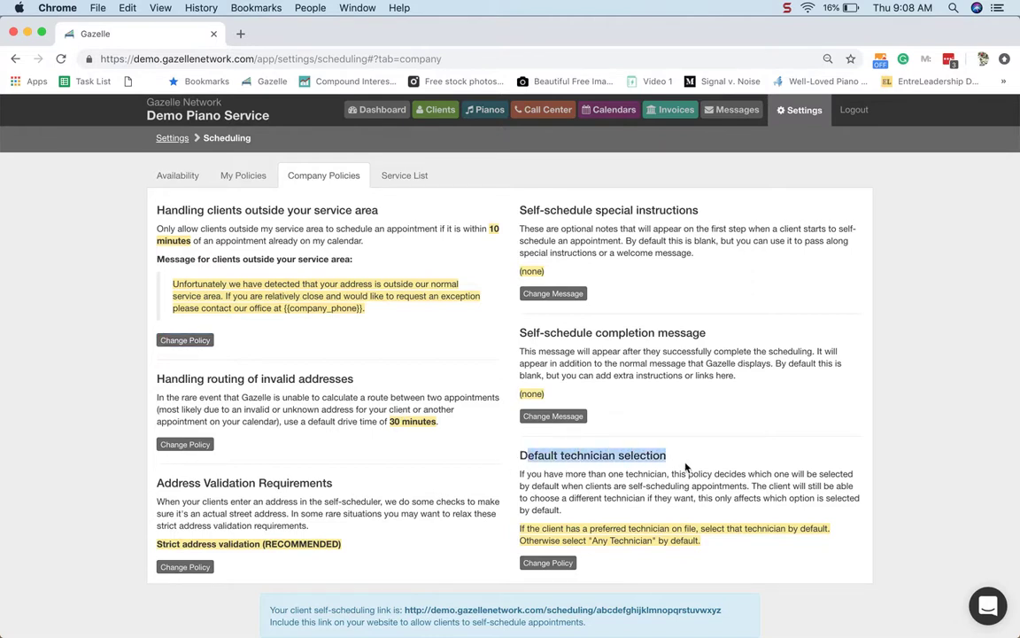
Open the Address Validation Requirements policy, showing Strict address validation (RECOMMENDED) selected.
click(632, 501)
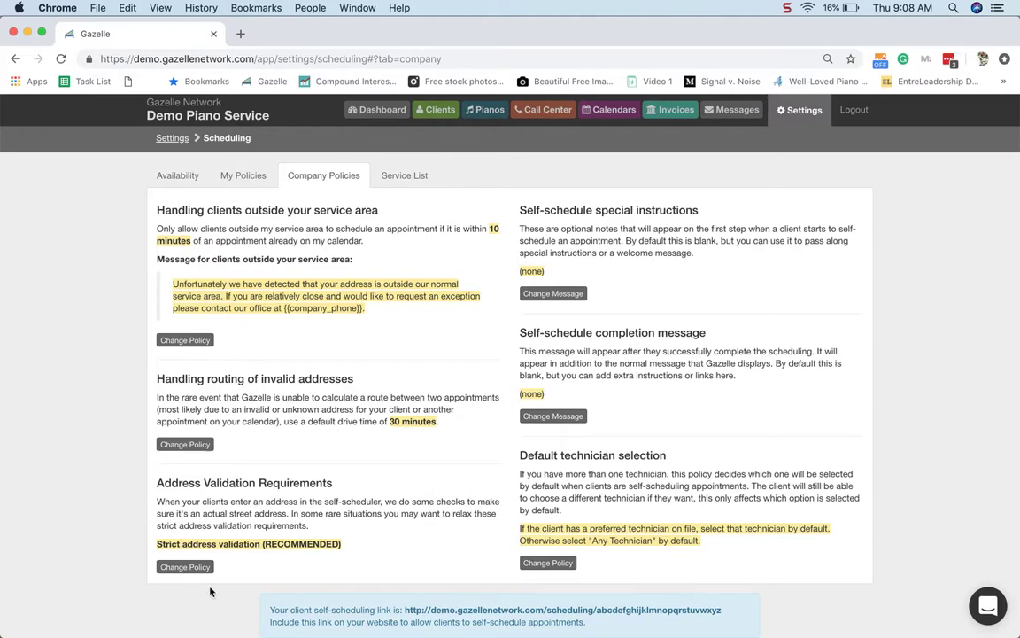
click(185, 567)
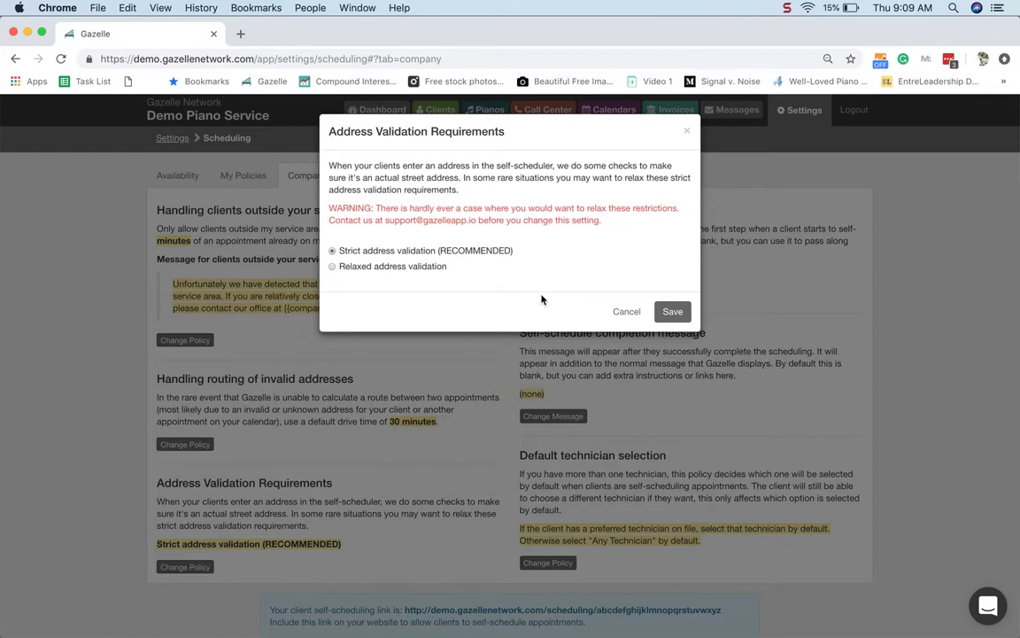
Save the Address Validation Requirements dialog unchanged, keeping Strict address validation.
click(672, 311)
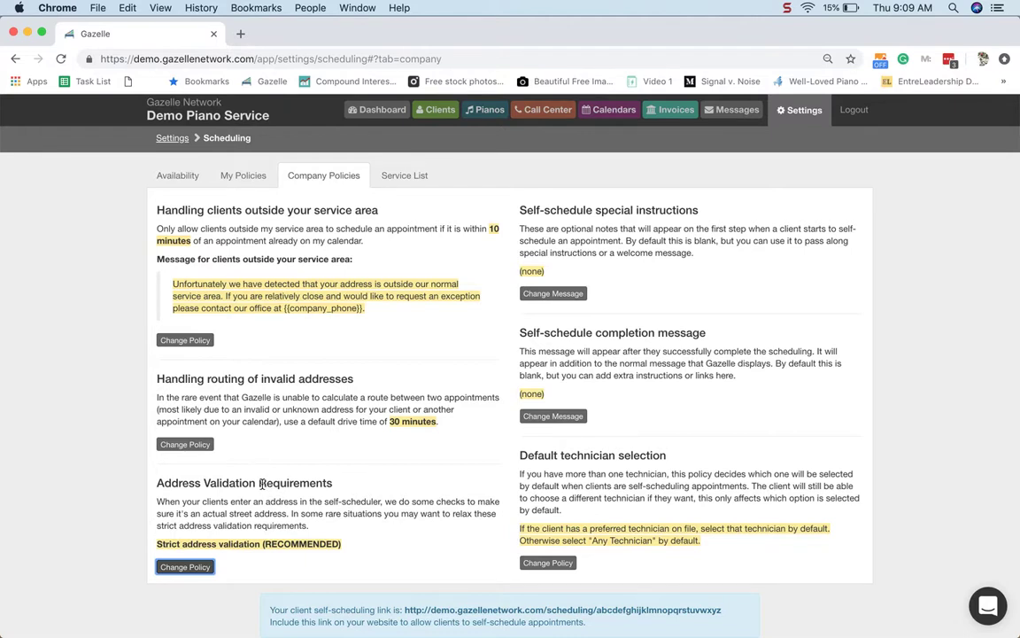
On the Service List tab, review the Cost Visibility Policy and save it with costs still hidden.
click(414, 182)
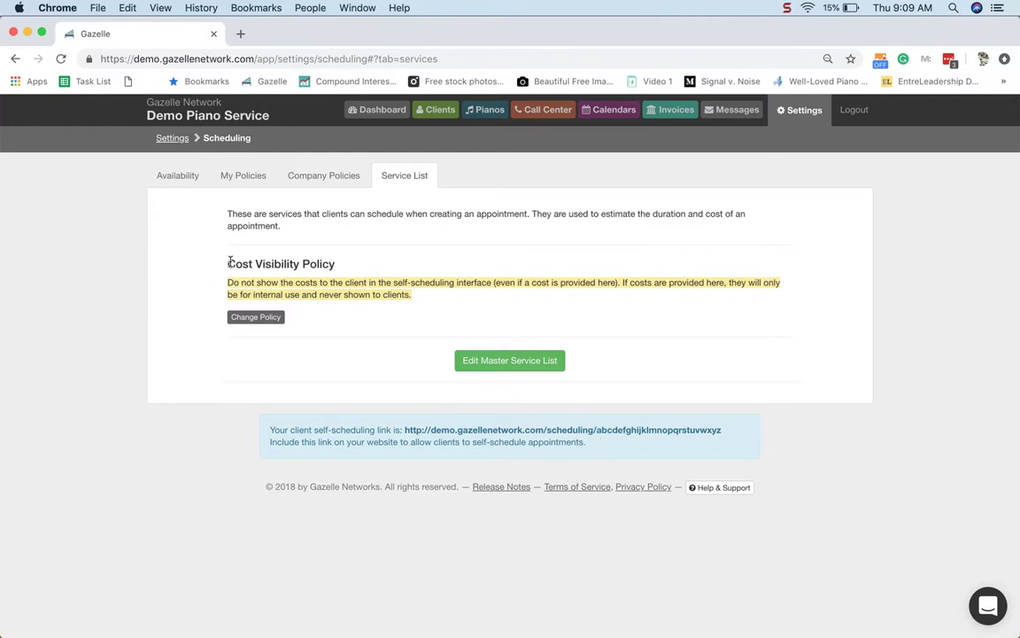
drag(228, 259, 344, 270)
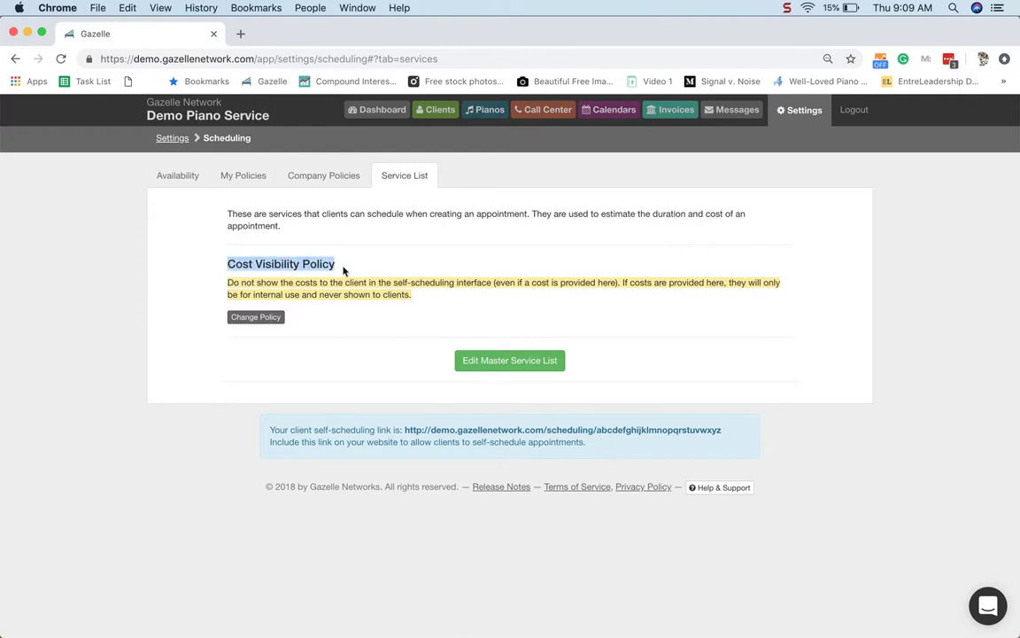
click(255, 318)
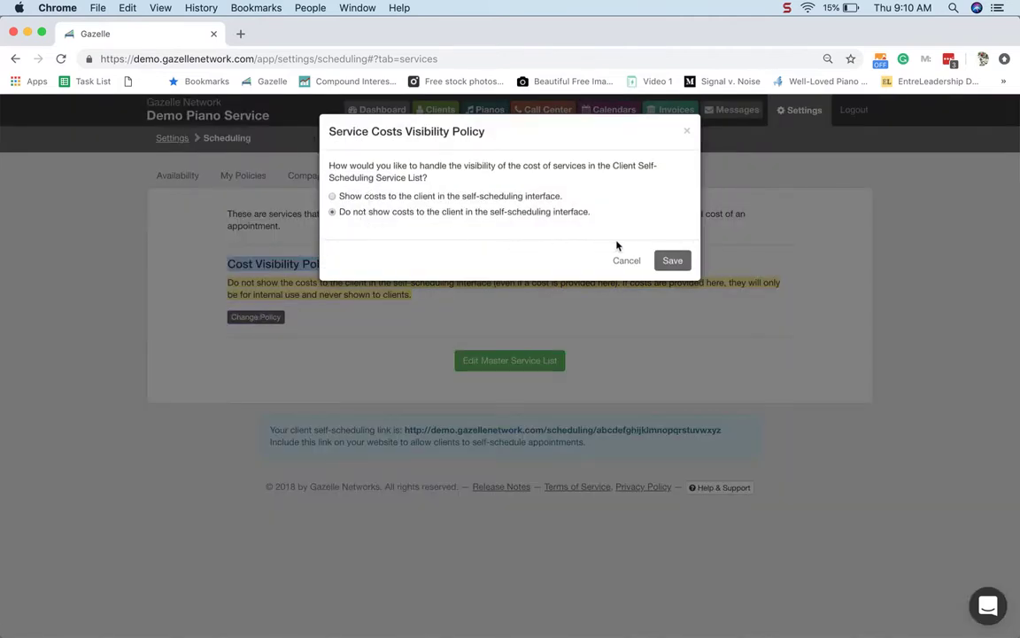
click(673, 262)
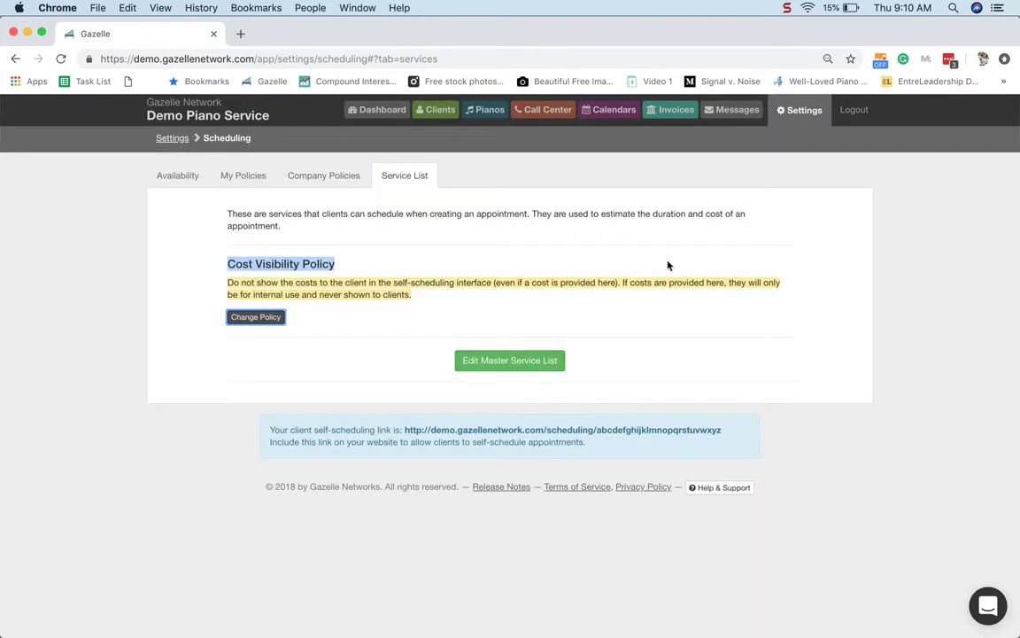